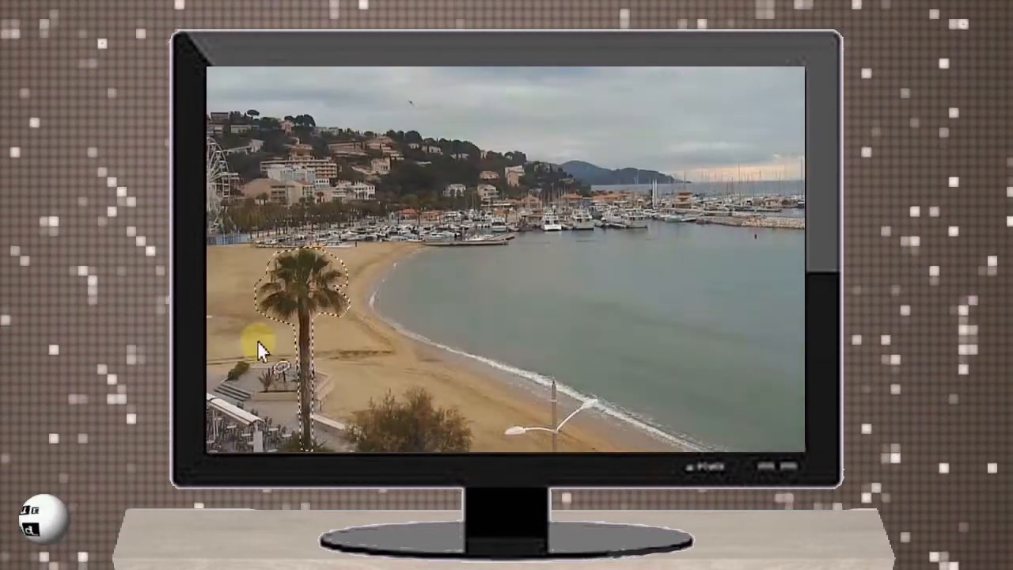
pyautogui.click(258, 341)
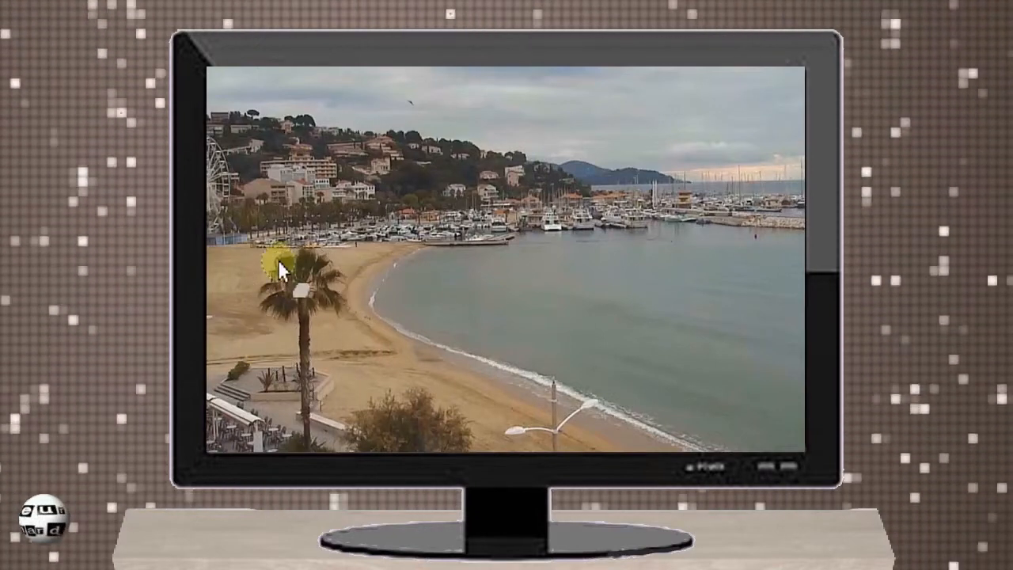
pyautogui.moveTo(278, 260)
pyautogui.mouseDown()
pyautogui.moveTo(307, 255)
pyautogui.moveTo(302, 271)
pyautogui.moveTo(268, 297)
pyautogui.moveTo(303, 303)
pyautogui.moveTo(269, 289)
pyautogui.moveTo(330, 284)
pyautogui.moveTo(336, 311)
pyautogui.moveTo(303, 311)
pyautogui.moveTo(300, 434)
pyautogui.moveTo(308, 277)
pyautogui.mouseUp()
pyautogui.moveTo(213, 124)
pyautogui.mouseDown()
pyautogui.moveTo(268, 113)
pyautogui.moveTo(721, 163)
pyautogui.moveTo(791, 143)
pyautogui.moveTo(253, 445)
pyautogui.moveTo(237, 316)
pyautogui.moveTo(763, 268)
pyautogui.moveTo(798, 292)
pyautogui.mouseUp()
pyautogui.moveTo(797, 83); pyautogui.dragTo(226, 84)
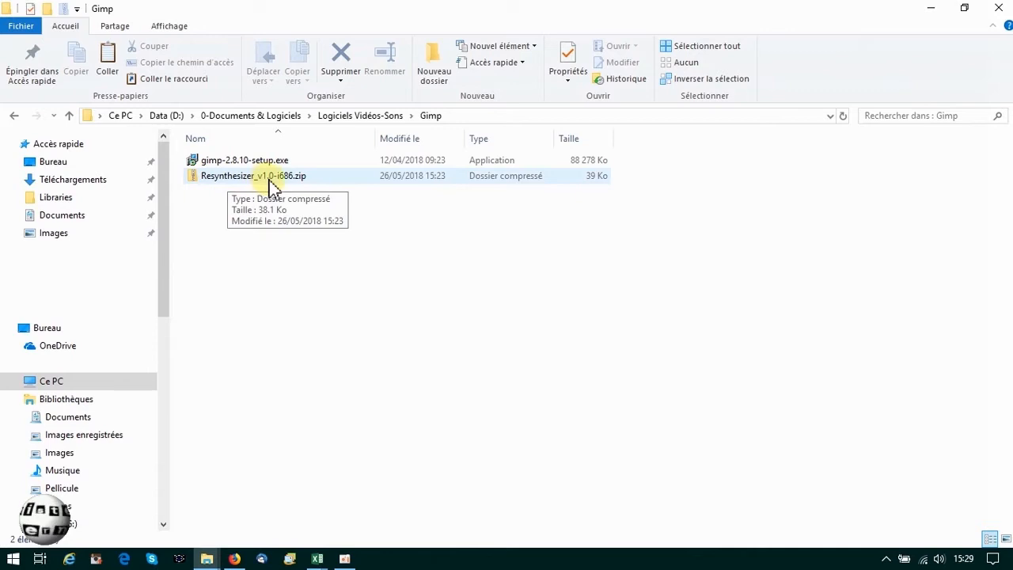
# - Open the Resynthesizer_v1.0-i686.zip archive and its inner Resynthesizer_v1.0-i686 folder to show the plug-in files
pyautogui.doubleClick(243, 176)
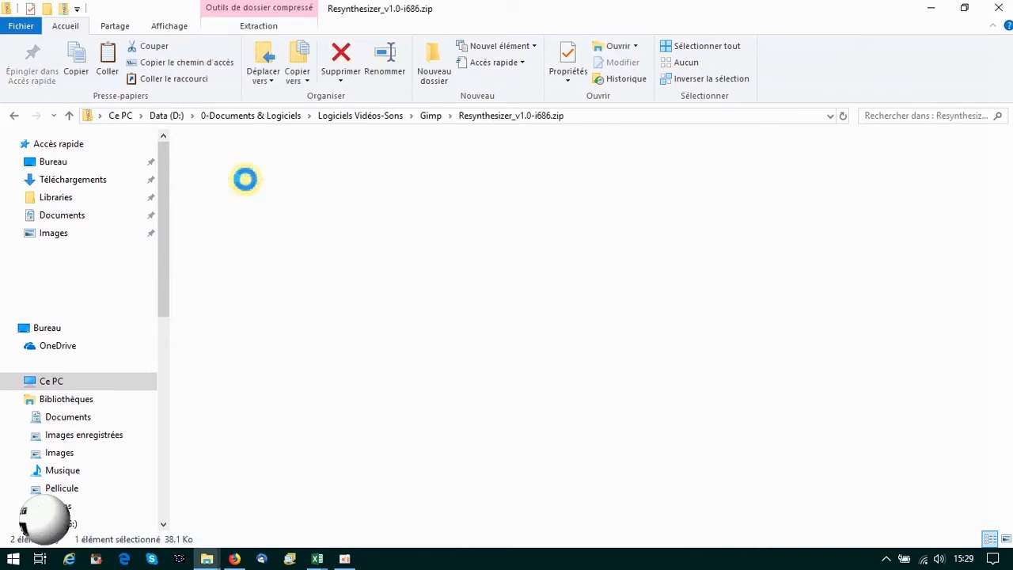
pyautogui.doubleClick(240, 170)
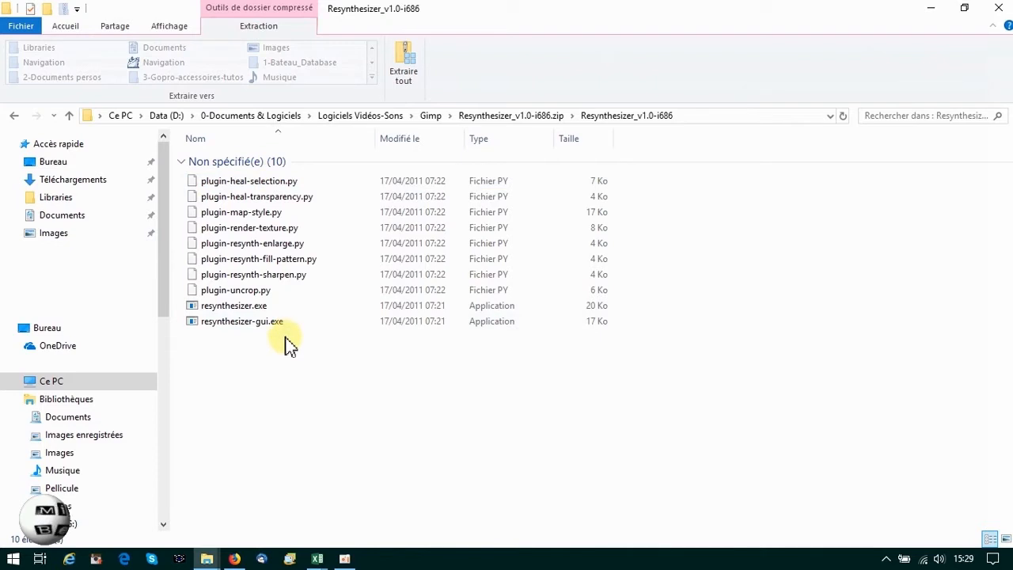
# - In the other Explorer window on OS (C:), open the plug-ins folder inside the user profile's .gimp-2.8 folder
pyautogui.click(206, 559)
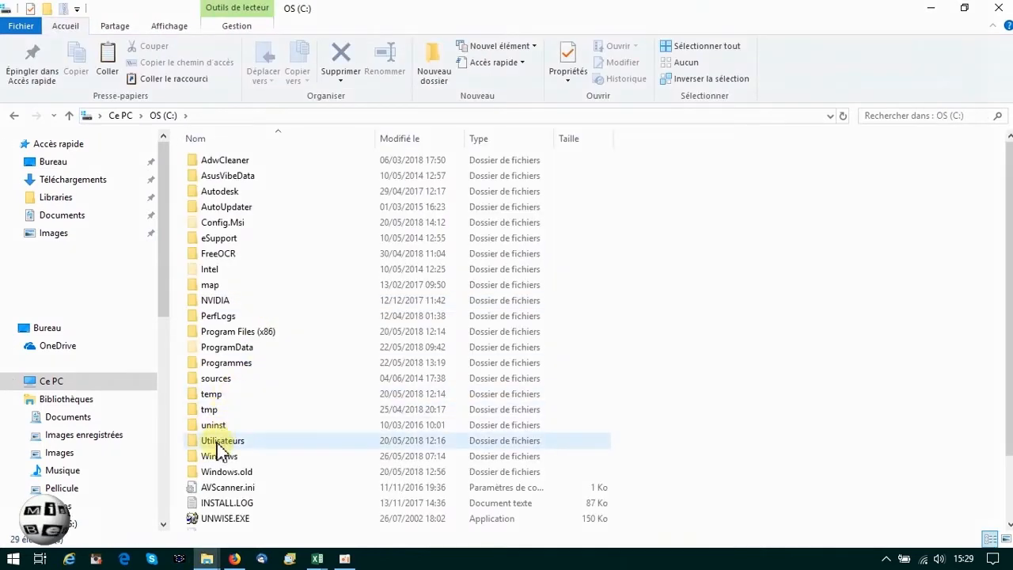
pyautogui.doubleClick(218, 444)
pyautogui.doubleClick(215, 225)
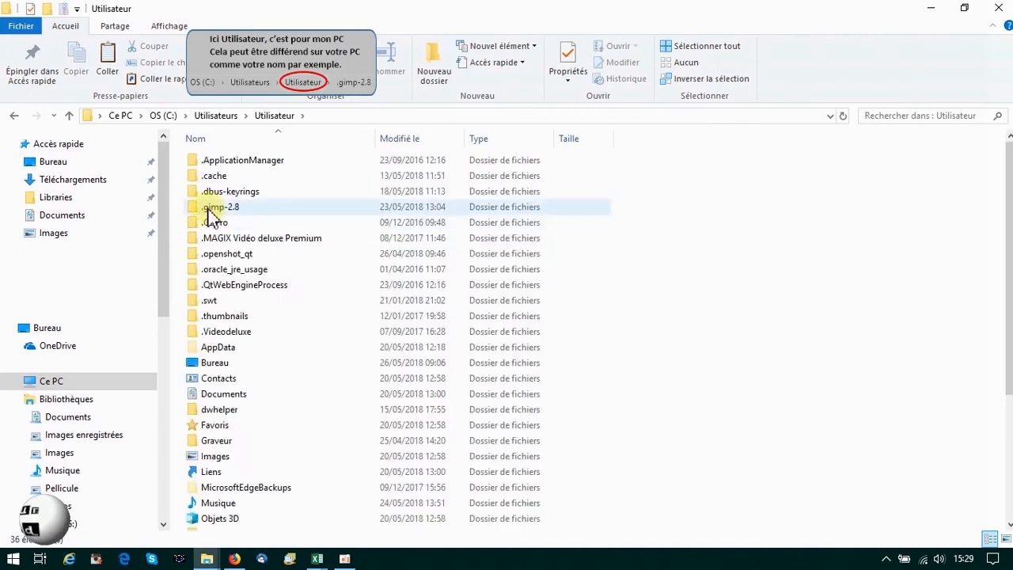
pyautogui.doubleClick(207, 211)
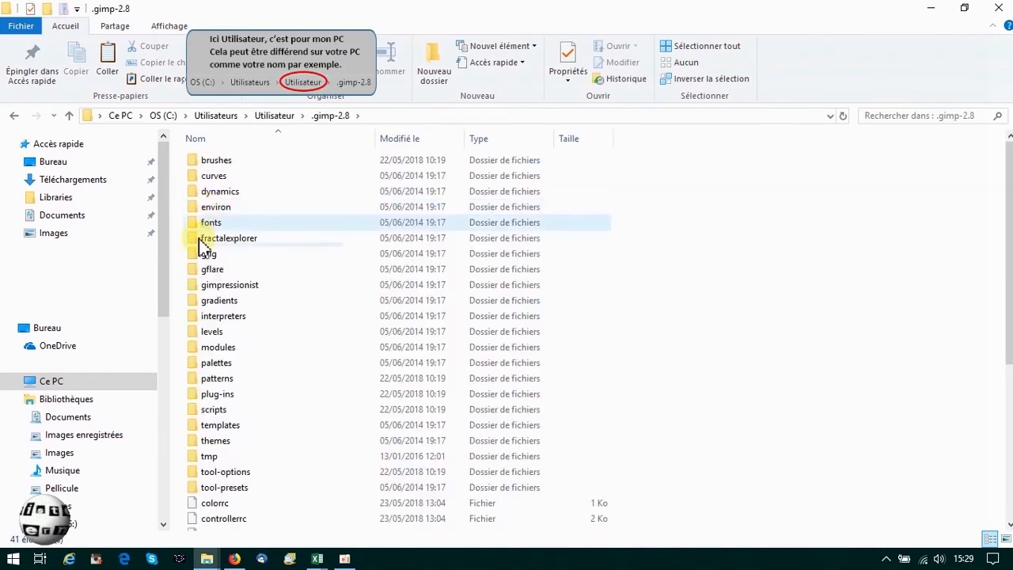
pyautogui.doubleClick(212, 393)
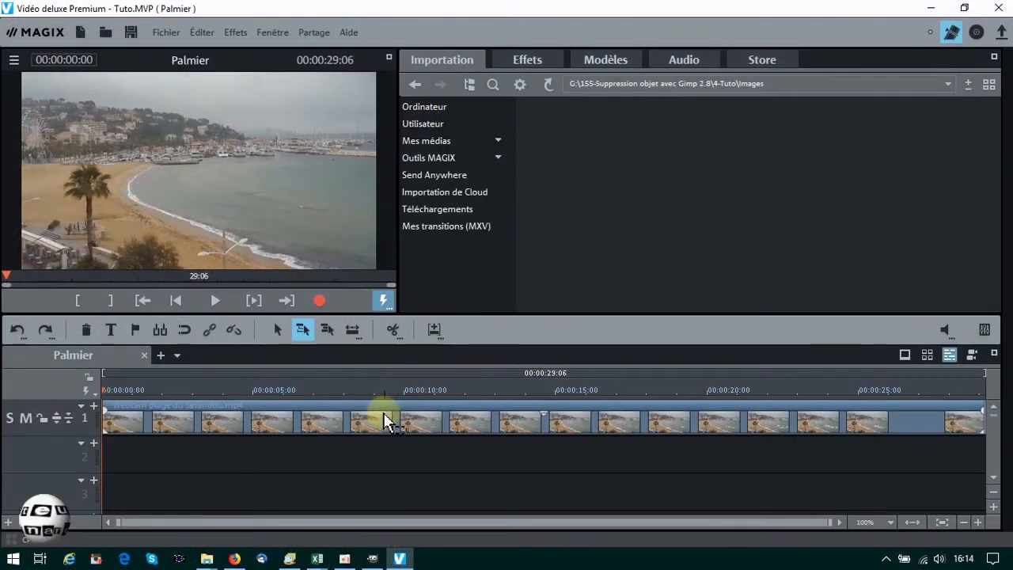
# - Select the Webcam plage du Lavandou.mp4 clip on track 1 and briefly preview it from the start
pyautogui.click(388, 419)
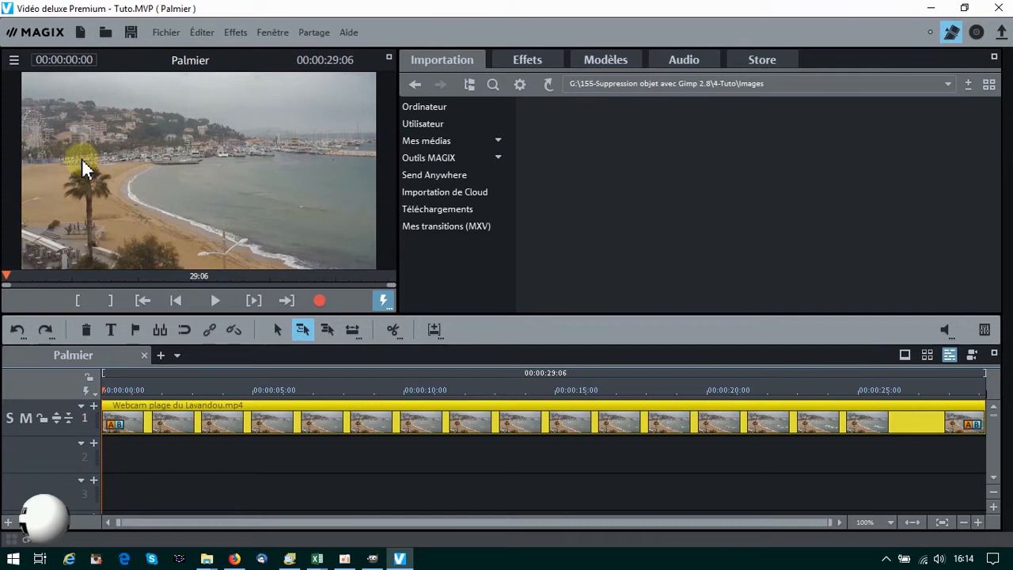
pyautogui.click(212, 301)
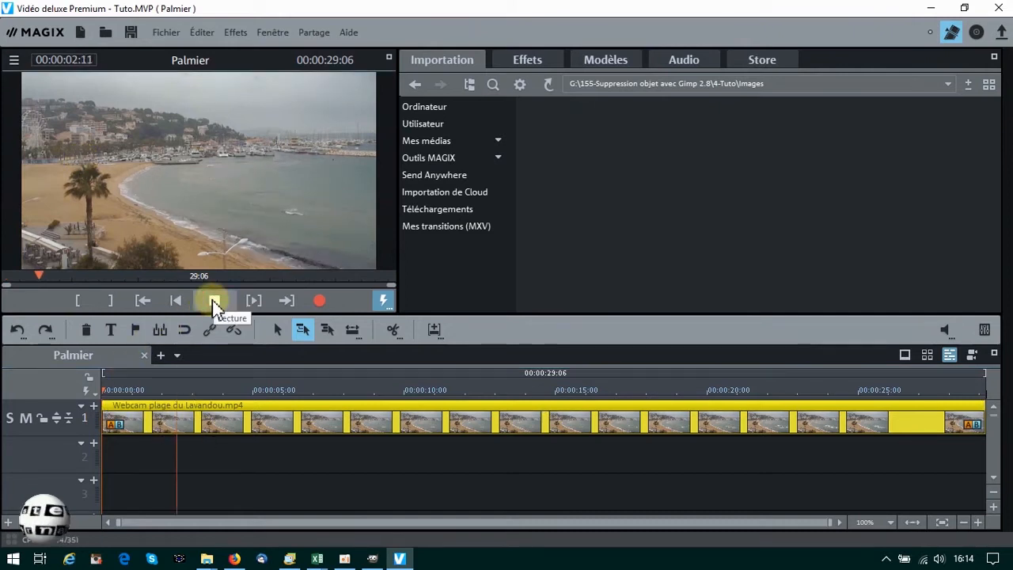
pyautogui.click(212, 301)
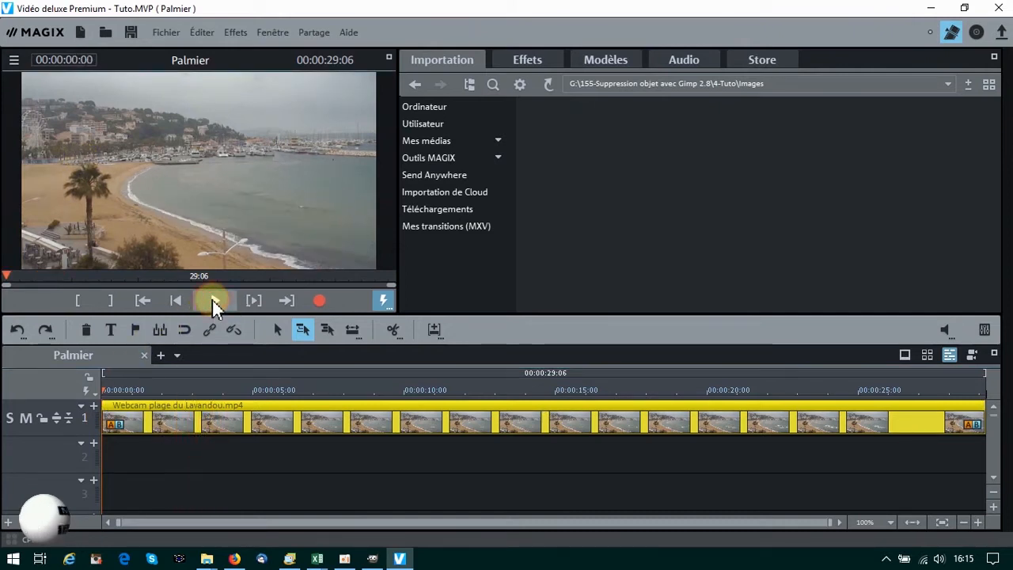
# - Export the clip's first frame as a 1280x720 JPEG named Palmier.jpg in the 4-Tuto\Images folder
pyautogui.click(175, 33)
pyautogui.moveTo(196, 147)
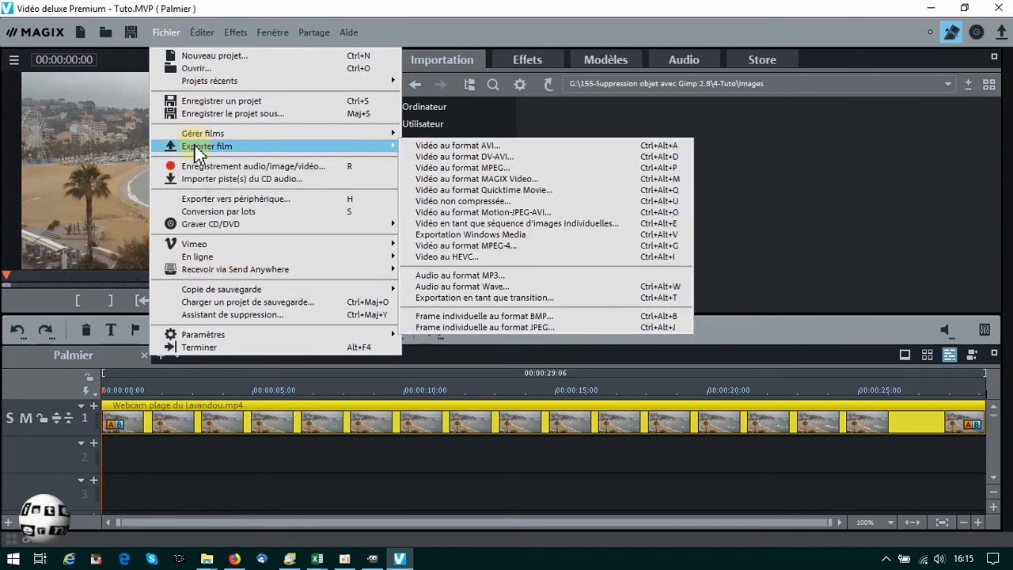
pyautogui.click(518, 327)
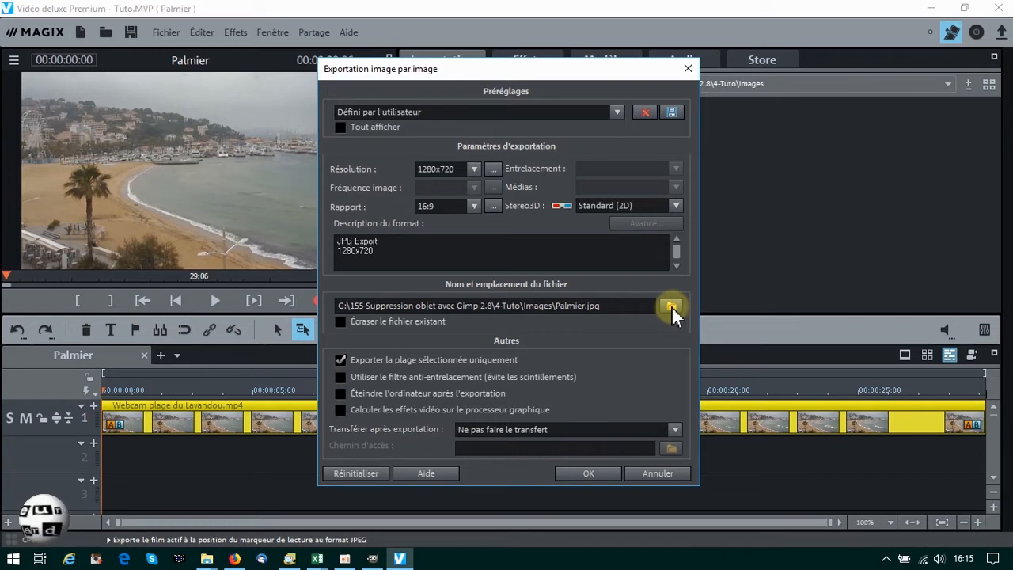
pyautogui.click(602, 477)
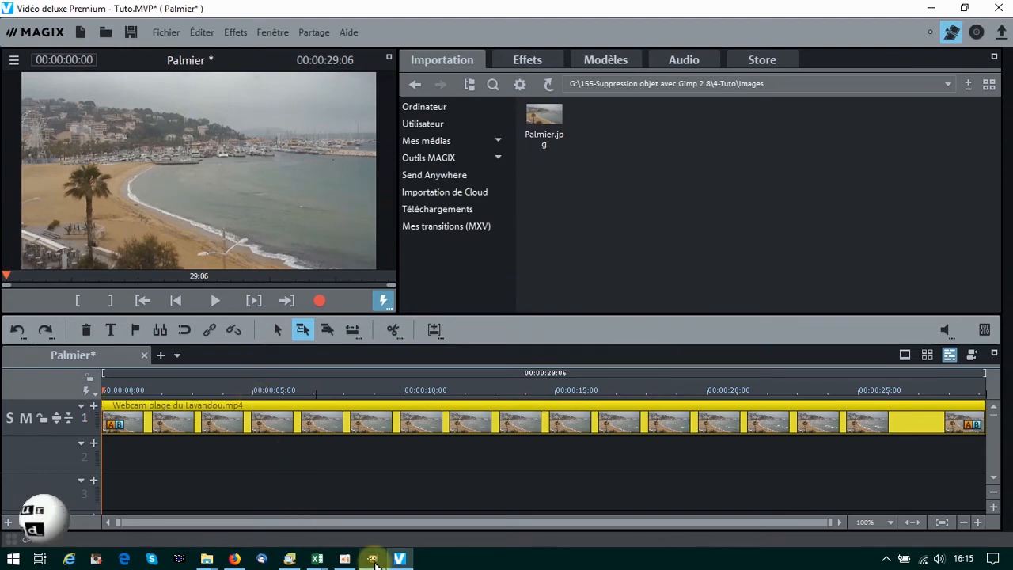
# - Switch to GIMP and open Palmier.jpg from the 4-Tuto\Images folder
pyautogui.click(374, 561)
pyautogui.click(26, 27)
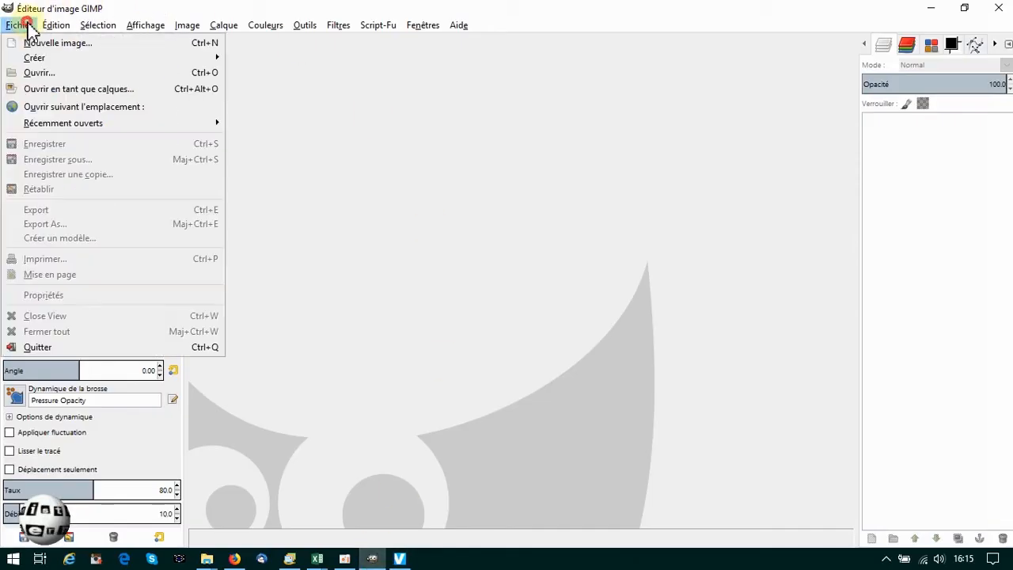
pyautogui.click(36, 73)
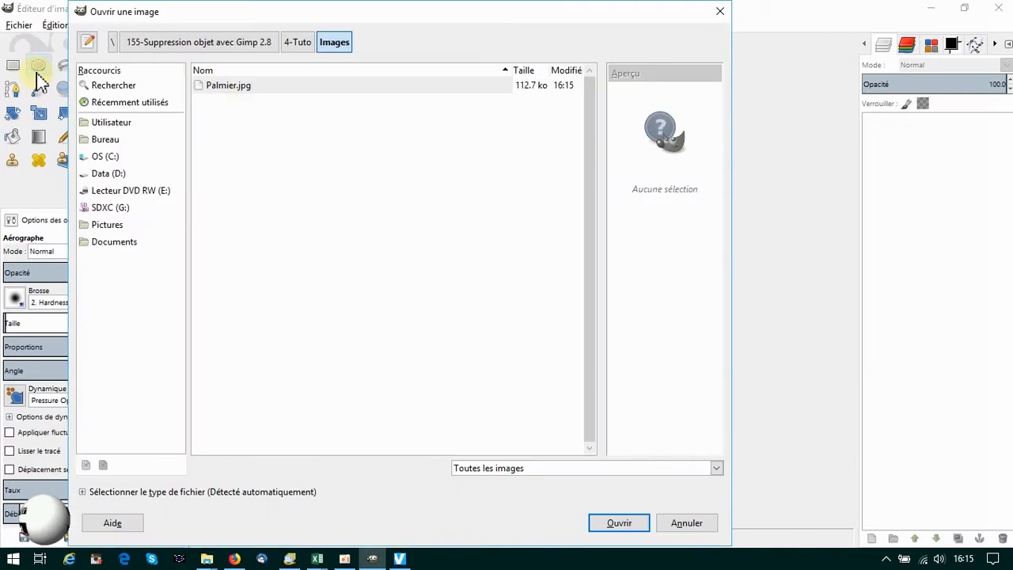
pyautogui.doubleClick(232, 85)
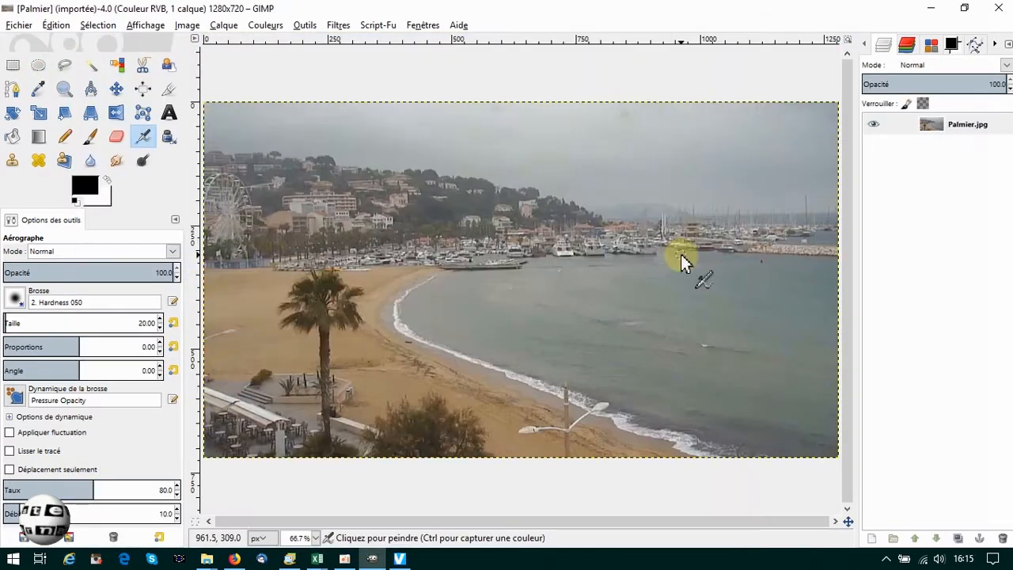
# - Add an alpha channel to the Palmier.jpg layer
pyautogui.click(913, 132)
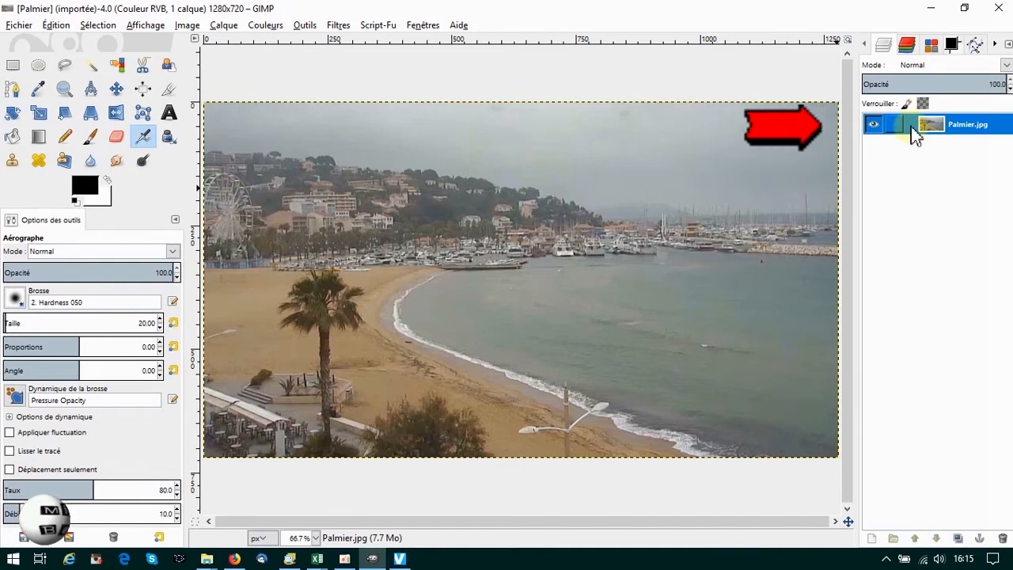
pyautogui.rightClick(912, 133)
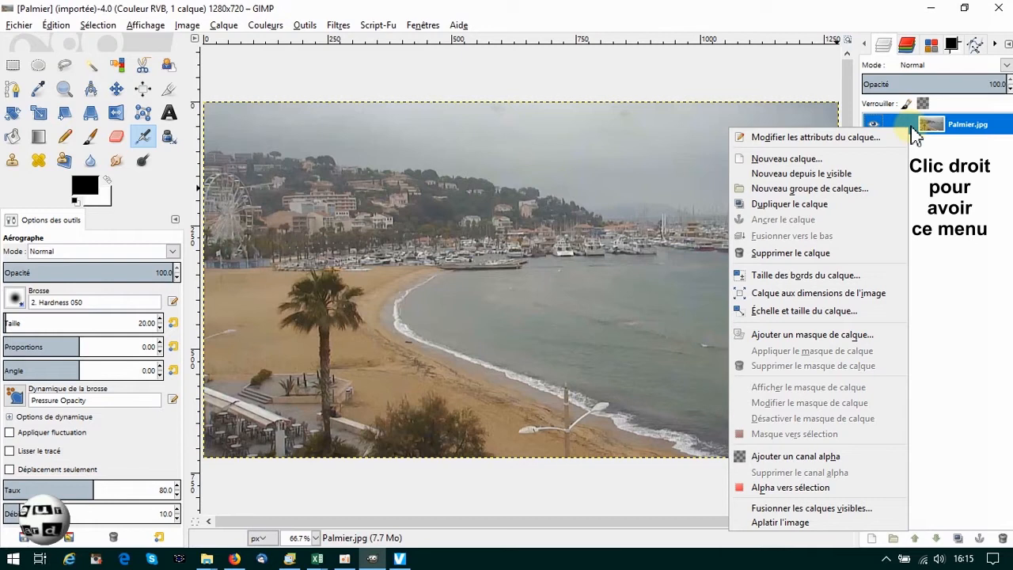
pyautogui.click(789, 457)
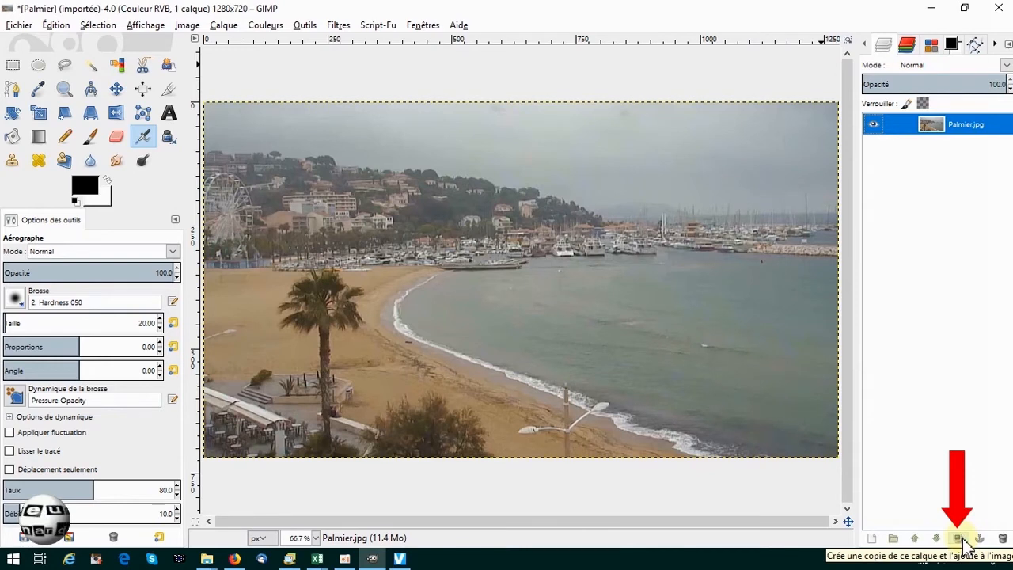
# - Duplicate the Palmier.jpg layer
pyautogui.rightClick(914, 129)
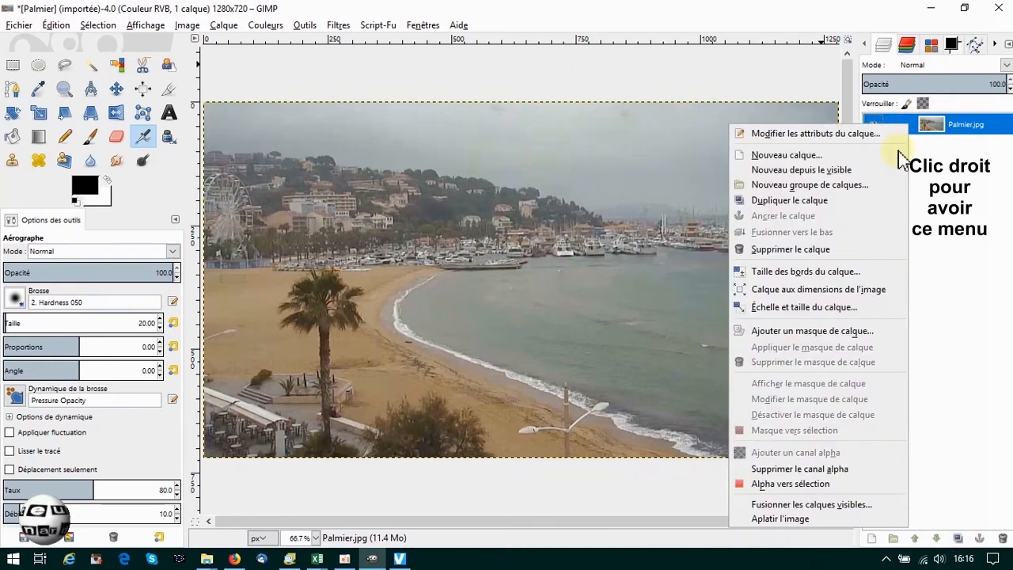
pyautogui.click(960, 538)
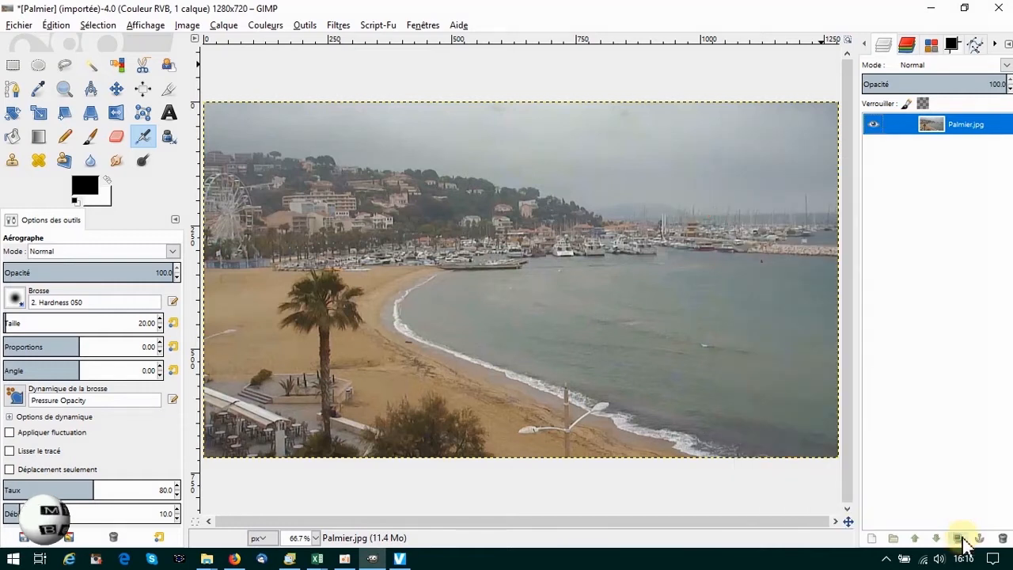
pyautogui.click(960, 538)
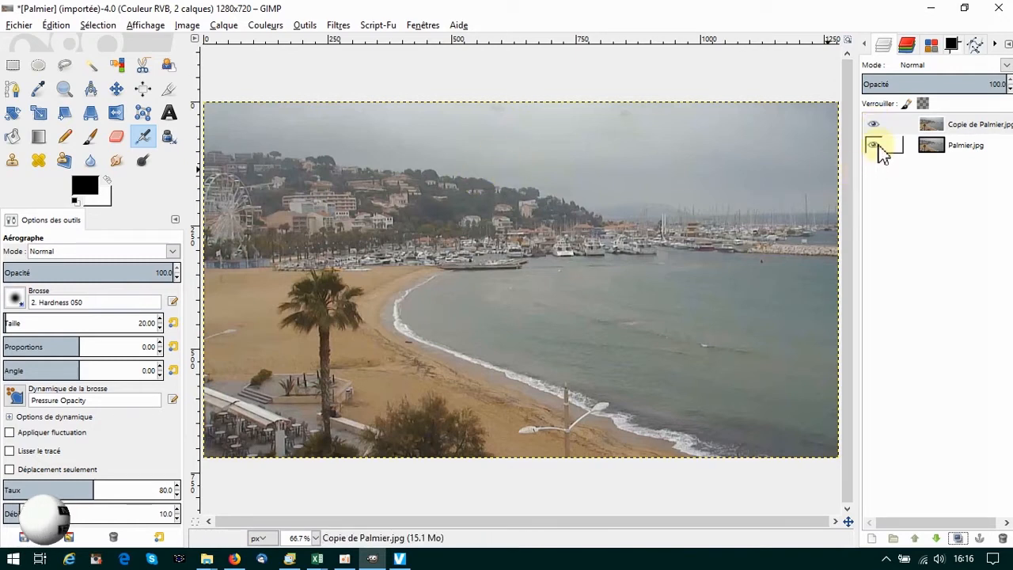
# - Hide the original Palmier.jpg layer, and toggle the copied layer's visibility off and back on
pyautogui.click(874, 146)
pyautogui.click(876, 123)
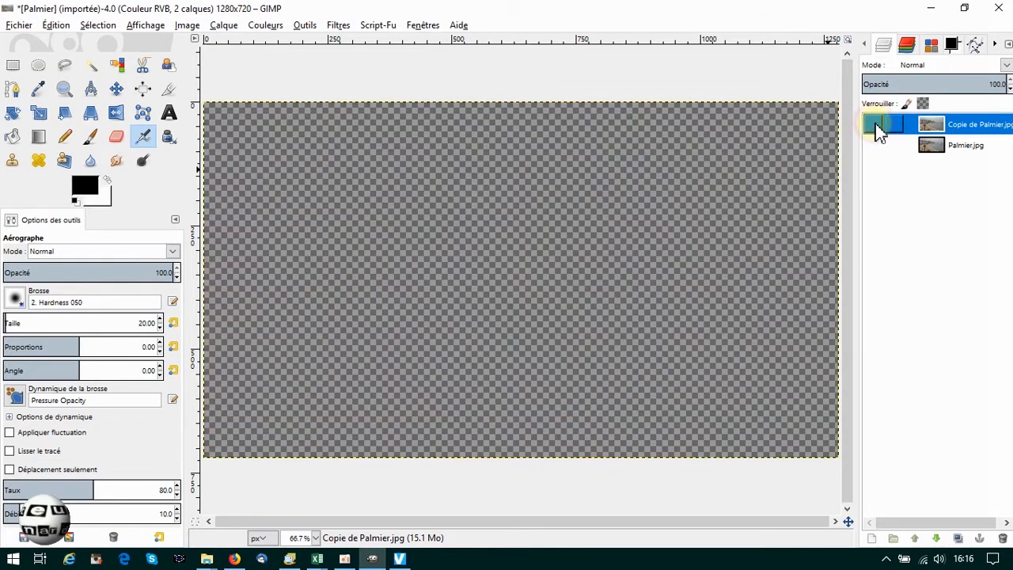
pyautogui.click(875, 124)
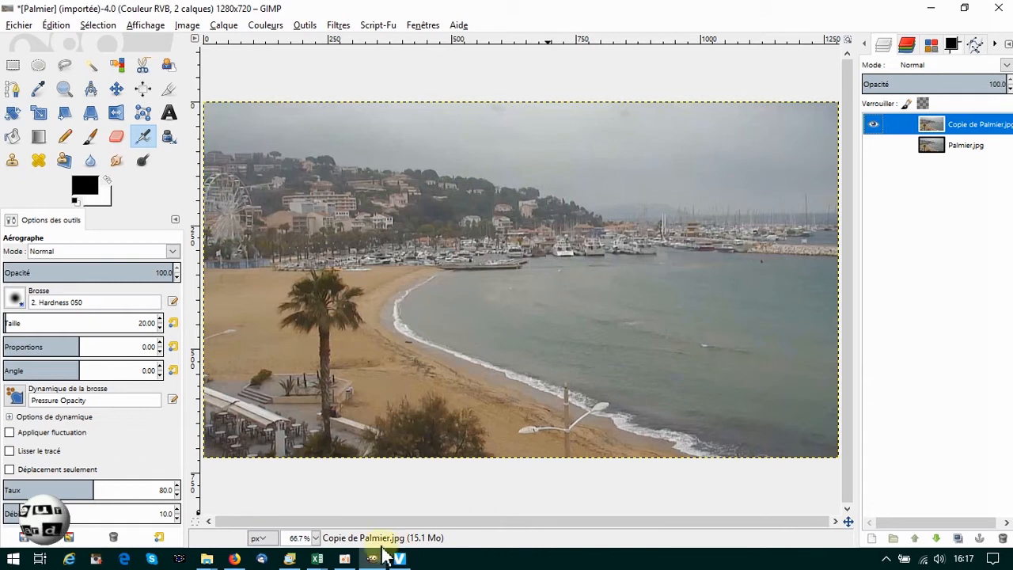
# - Outline the whole palm tree, crown and trunk down to its base, with a closed free selection at 100% zoom
pyautogui.click(315, 537)
pyautogui.click(305, 451)
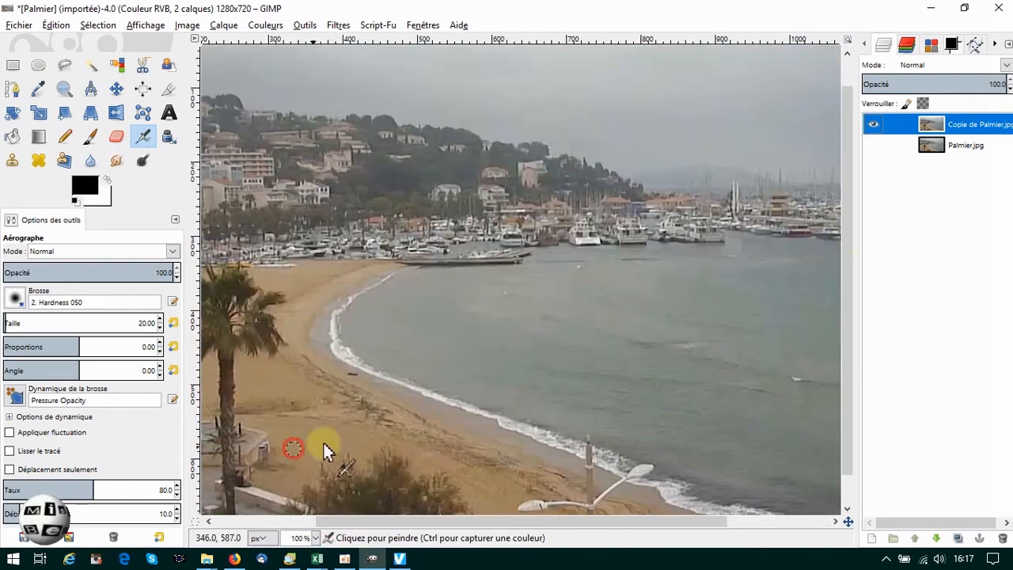
pyautogui.scroll(-1, 847, 323)
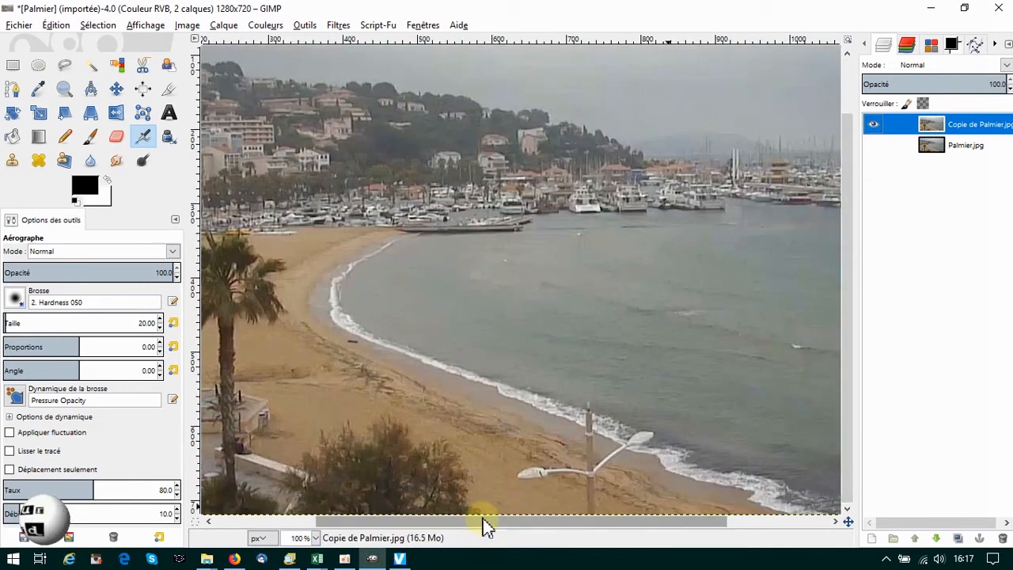
pyautogui.hscroll(-3, 480, 521)
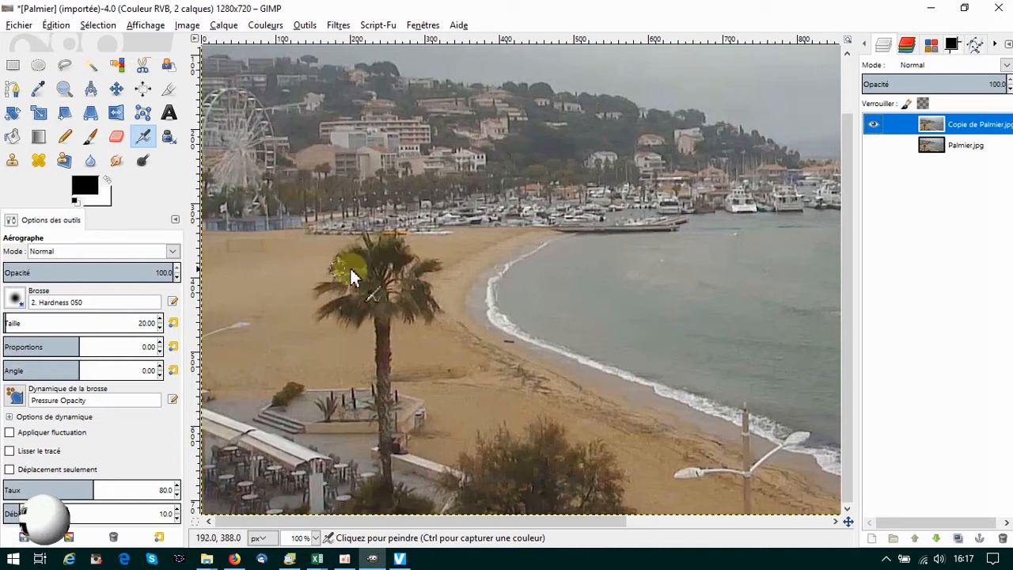
pyautogui.click(67, 67)
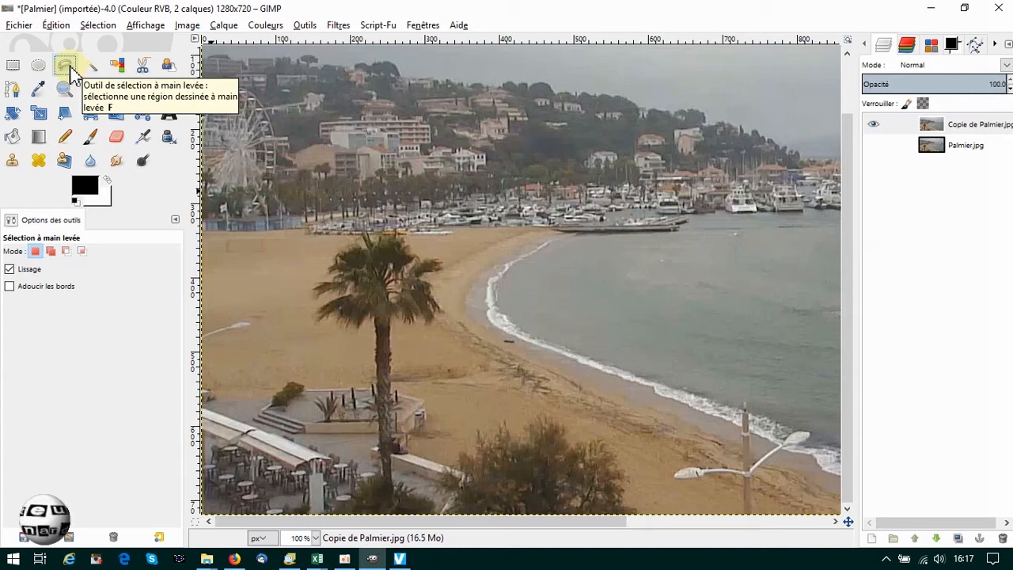
pyautogui.click(379, 505)
pyautogui.click(370, 336)
pyautogui.moveTo(369, 336)
pyautogui.mouseDown()
pyautogui.moveTo(303, 303)
pyautogui.moveTo(309, 260)
pyautogui.moveTo(361, 233)
pyautogui.moveTo(399, 236)
pyautogui.mouseUp()
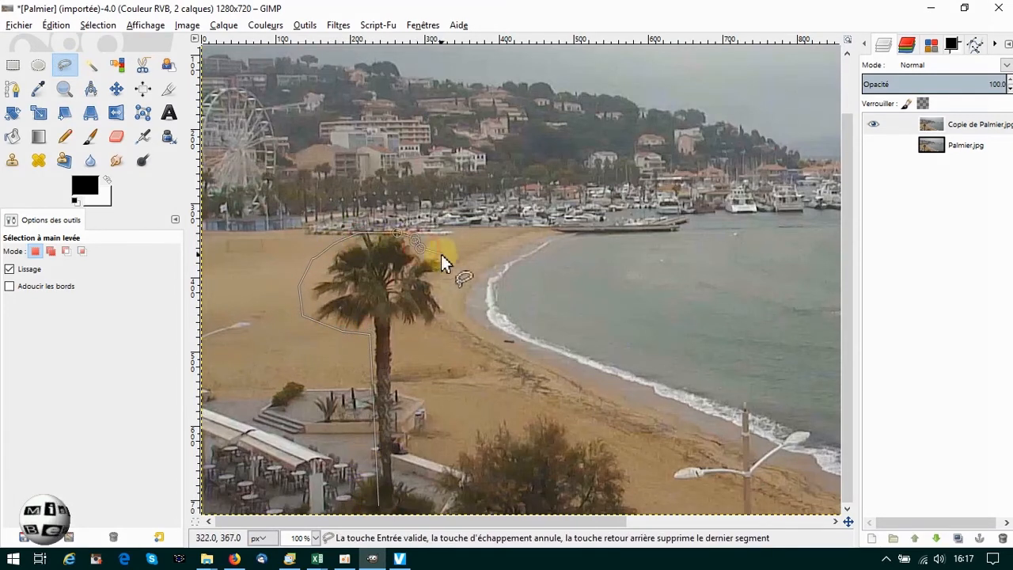
pyautogui.moveTo(435, 284)
pyautogui.mouseDown()
pyautogui.moveTo(434, 328)
pyautogui.moveTo(397, 331)
pyautogui.mouseUp()
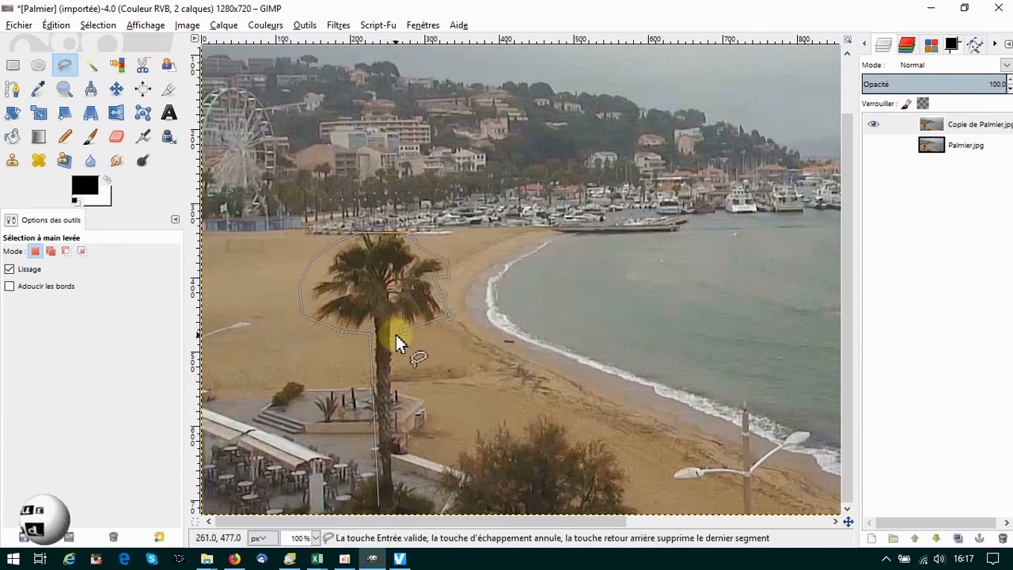
pyautogui.click(398, 505)
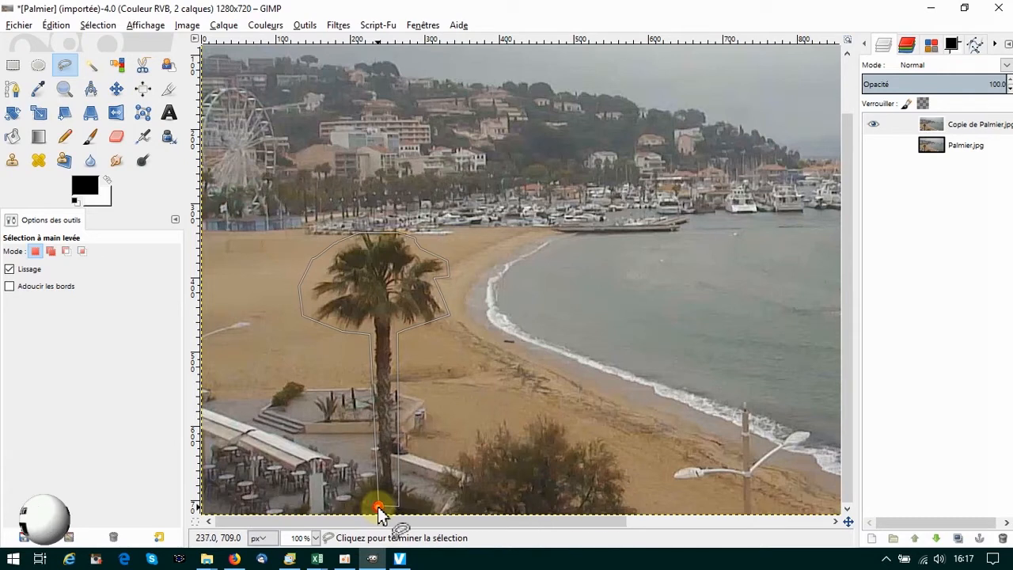
pyautogui.click(379, 512)
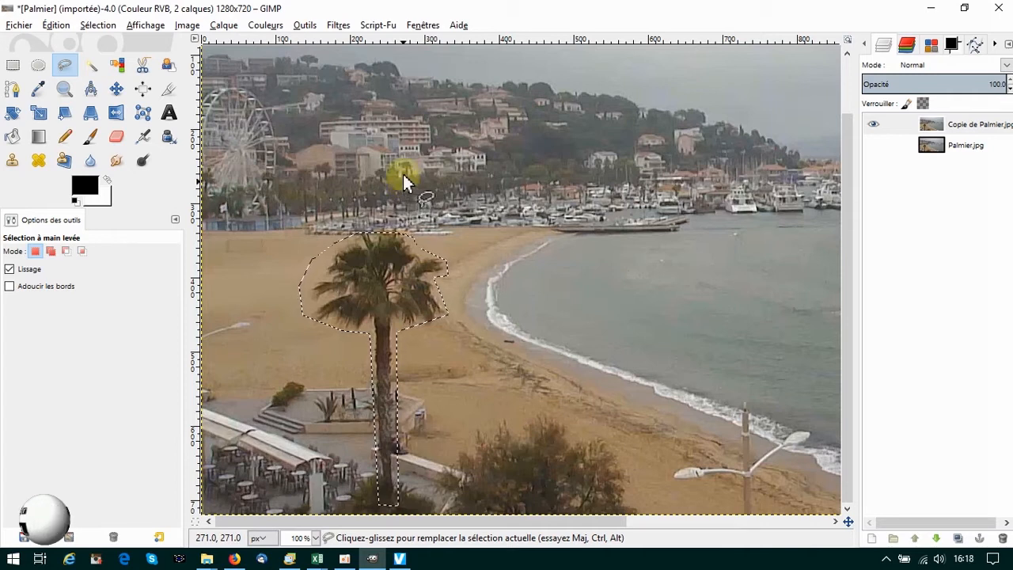
# - Apply Heal selection to the palm outline with a 50-pixel sampling width, All around sampling and Random filling order, and clear the selection
pyautogui.click(338, 25)
pyautogui.click(370, 112)
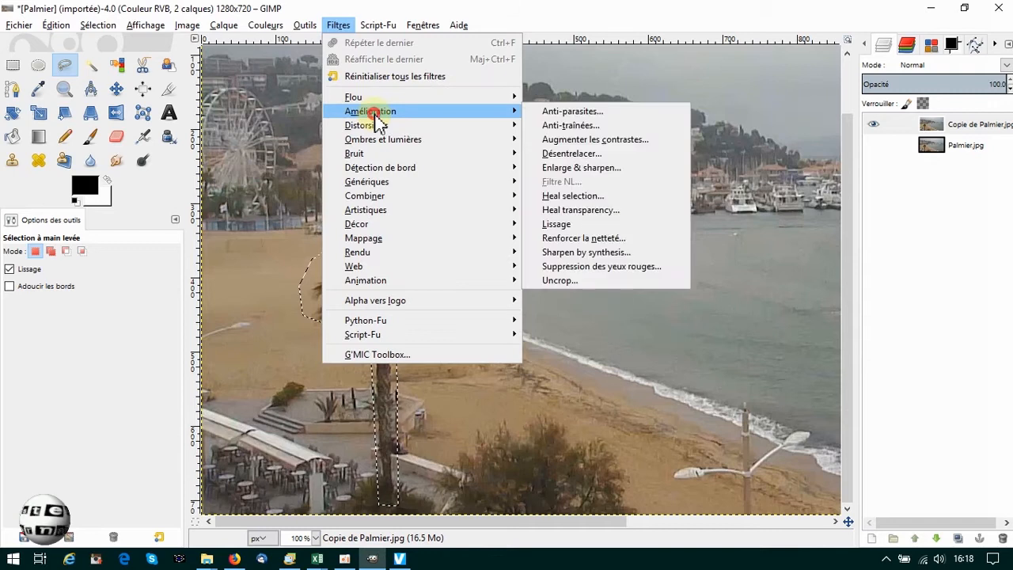
pyautogui.click(573, 198)
pyautogui.moveTo(511, 198); pyautogui.dragTo(479, 80)
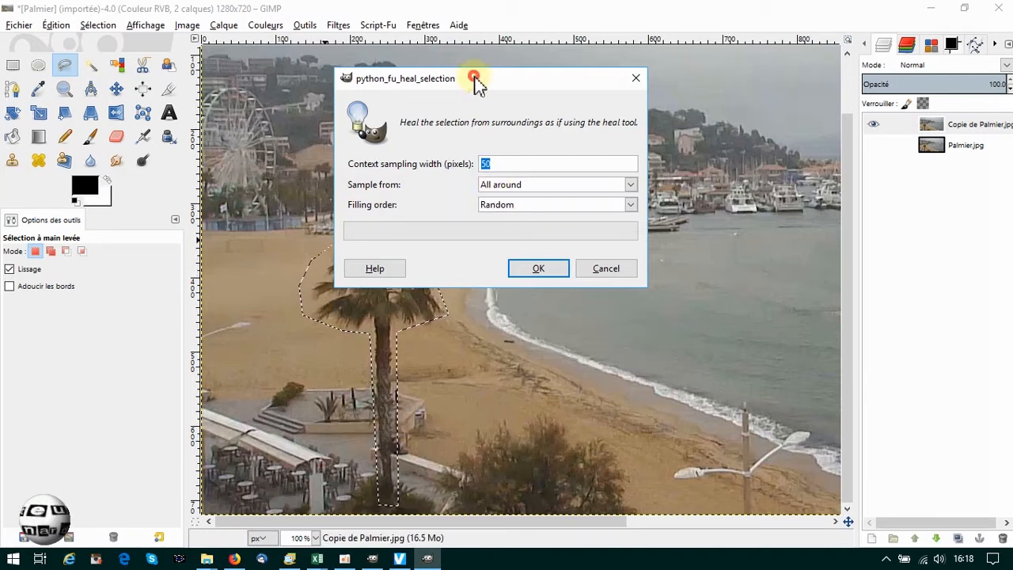
pyautogui.moveTo(474, 79); pyautogui.dragTo(607, 80)
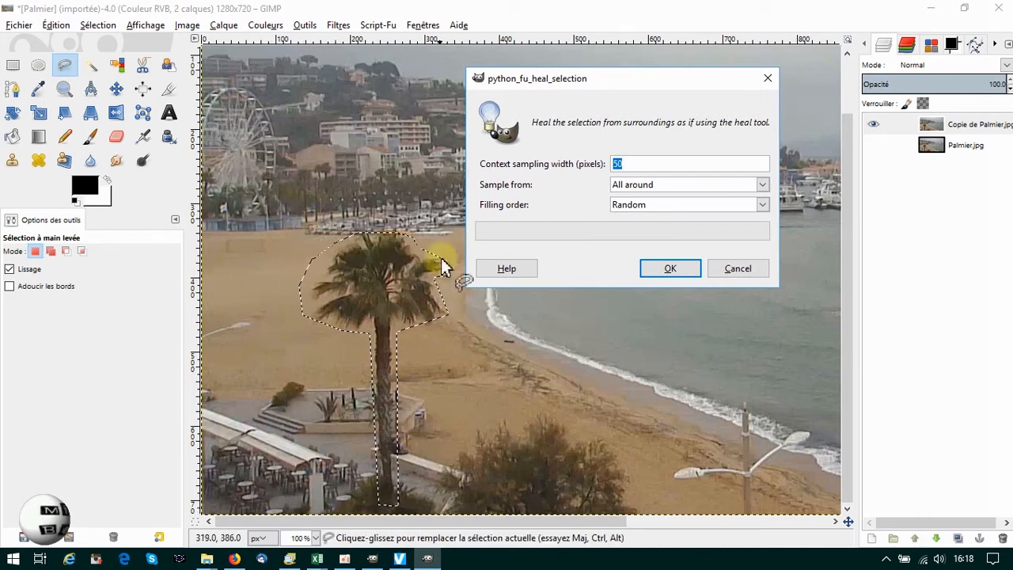
pyautogui.click(668, 190)
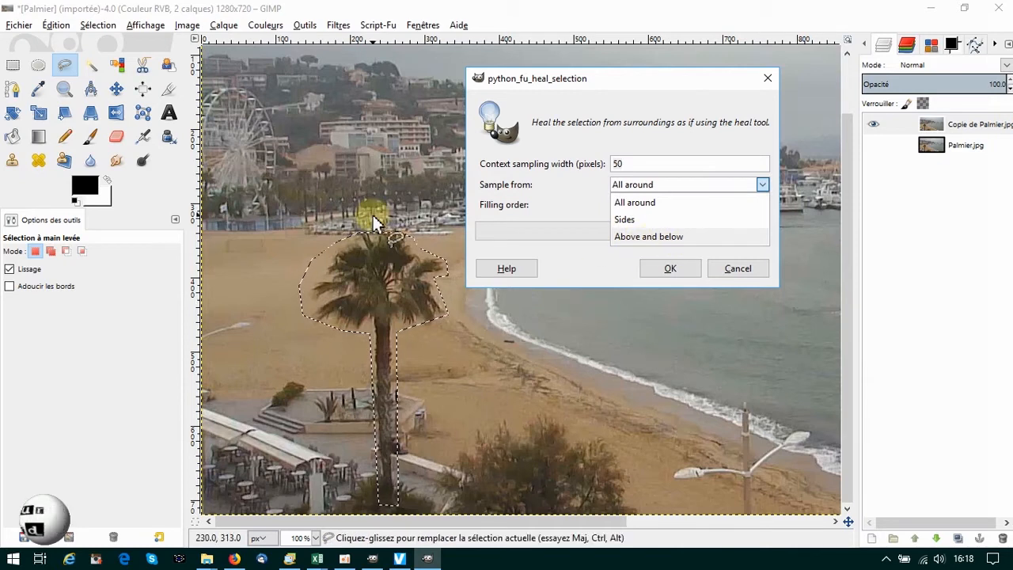
pyautogui.click(646, 204)
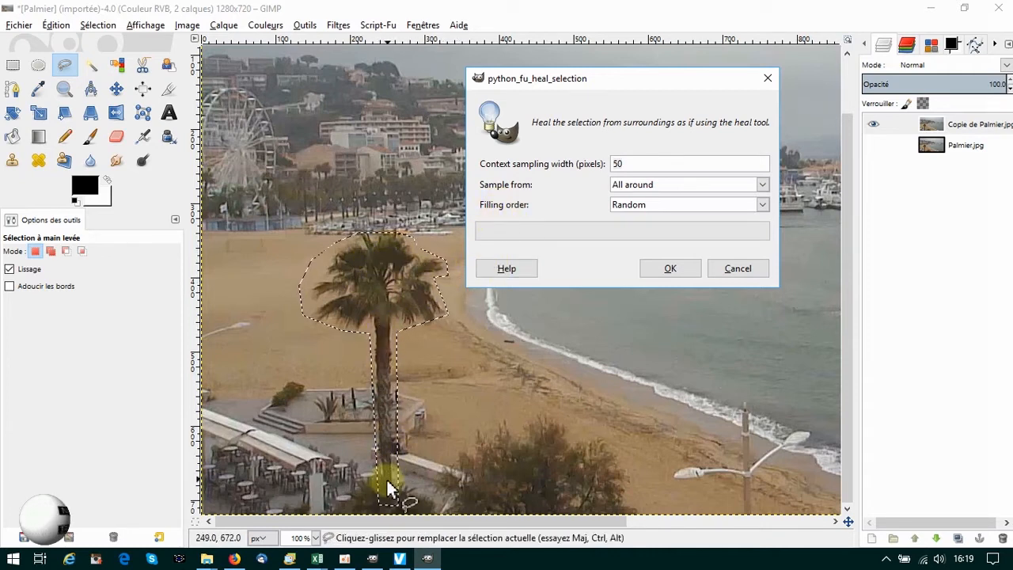
pyautogui.click(638, 206)
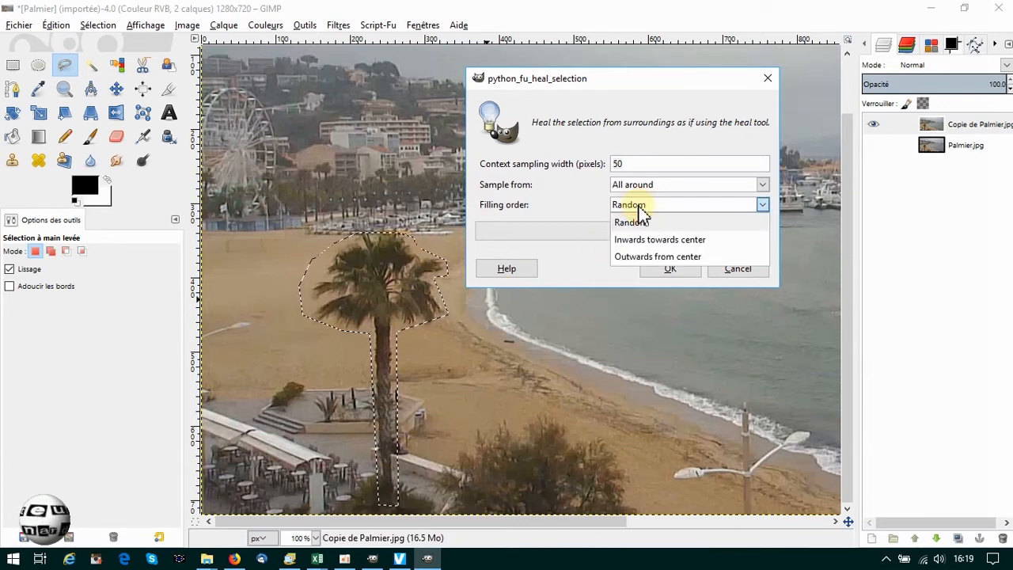
pyautogui.click(638, 208)
pyautogui.click(638, 208)
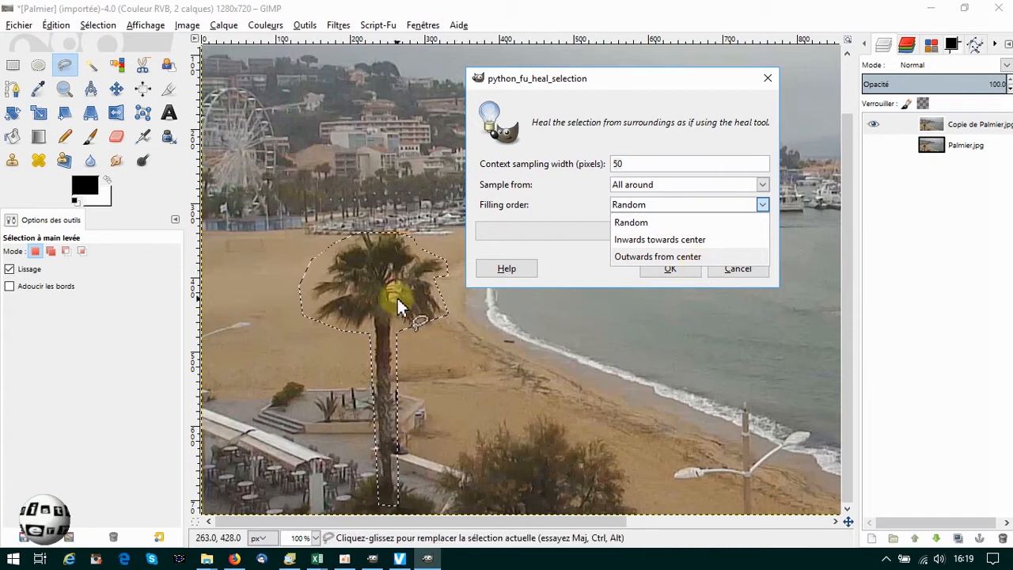
pyautogui.click(642, 223)
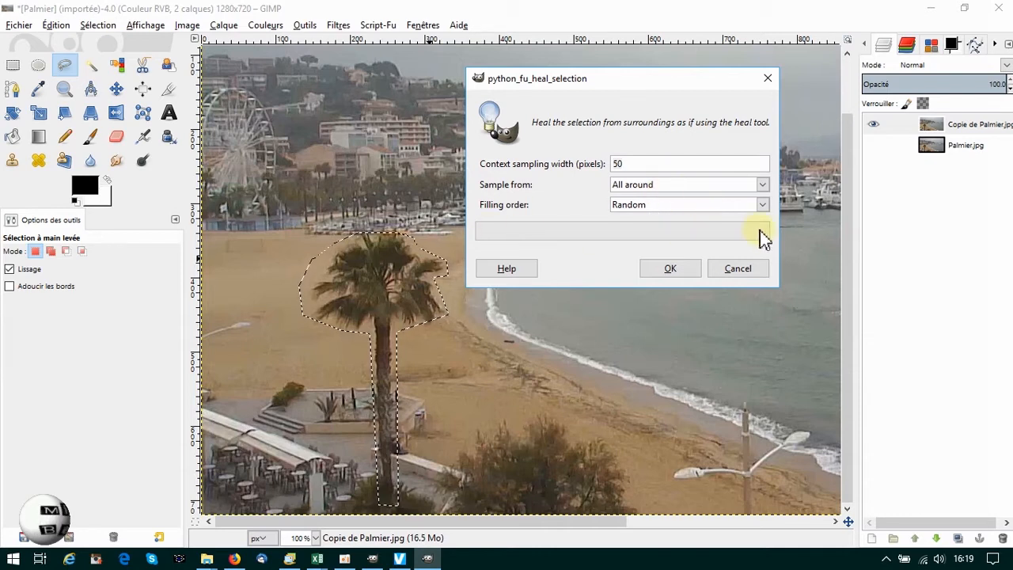
pyautogui.click(669, 270)
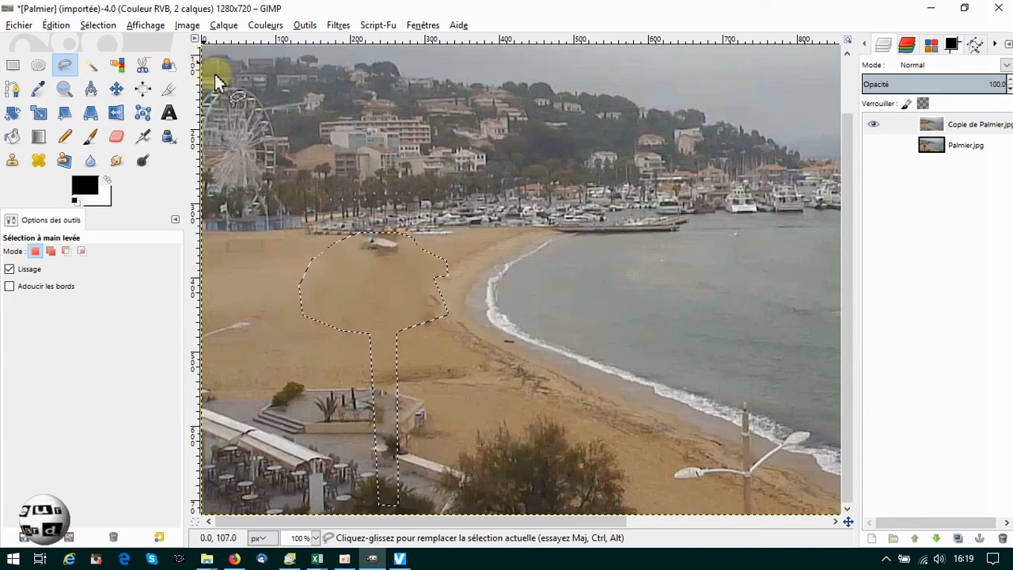
pyautogui.click(96, 29)
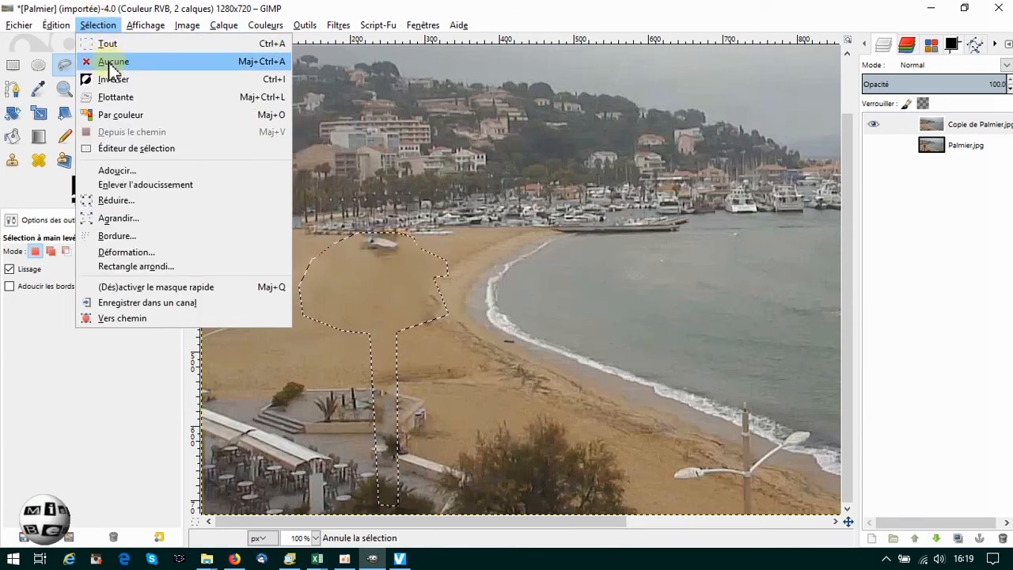
pyautogui.click(111, 61)
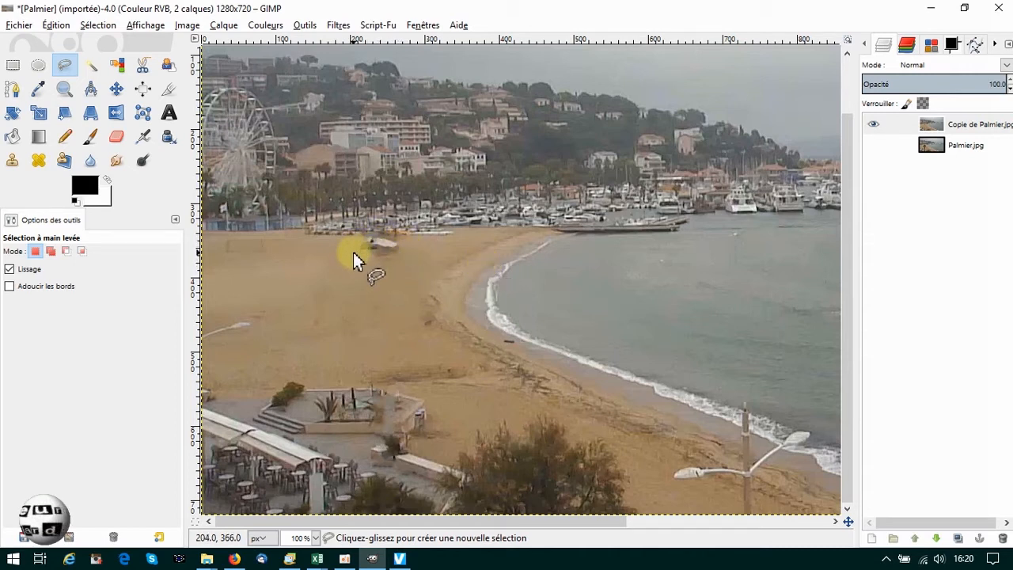
# - Activate the Clone tool with the 2. Hardness 100 brush
pyautogui.click(11, 162)
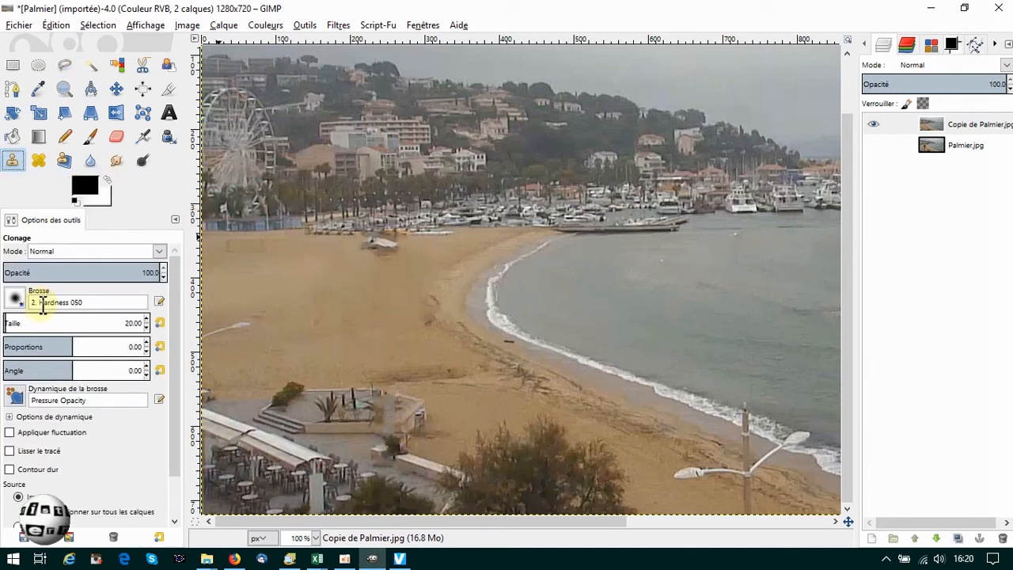
pyautogui.click(14, 297)
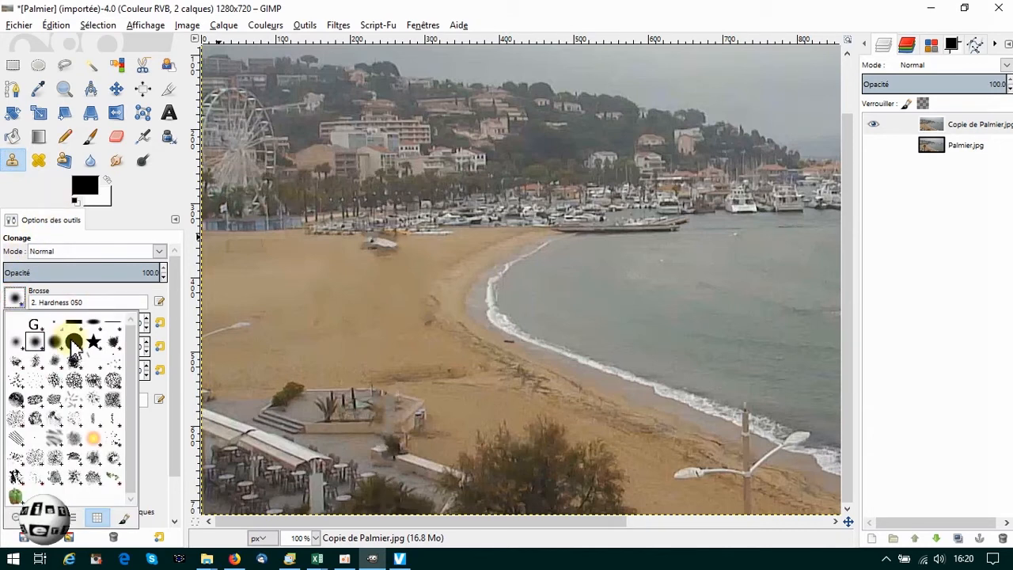
pyautogui.click(13, 297)
pyautogui.click(13, 301)
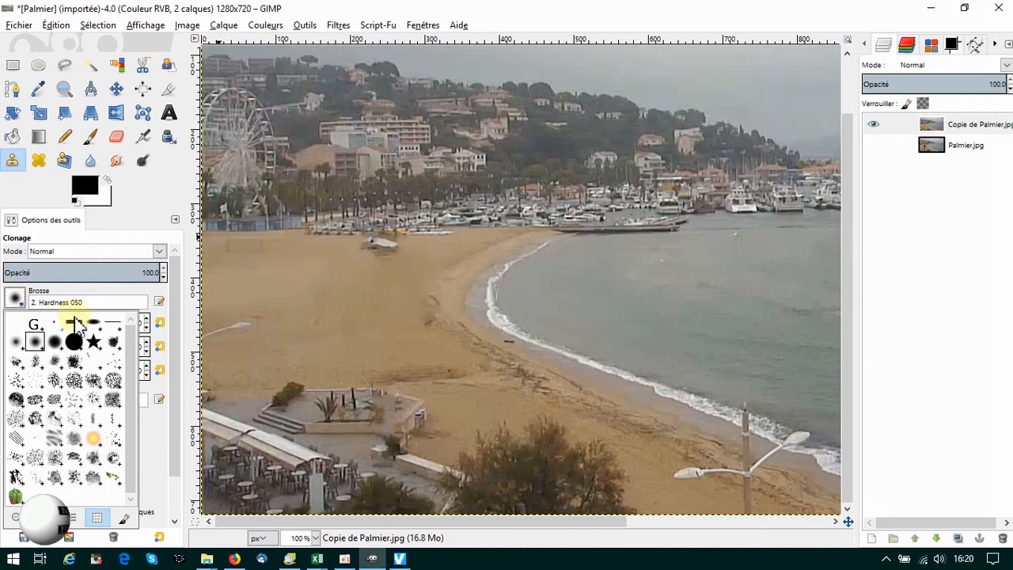
pyautogui.click(76, 339)
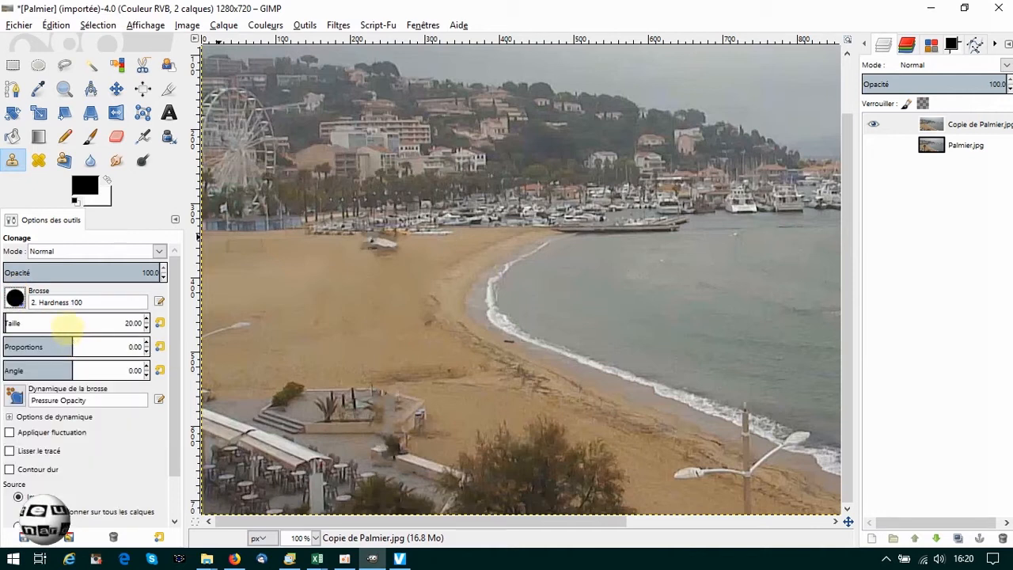
# - Clone nearby clean sand over the leftover boat fragment just below the row of moored boats
pyautogui.keyDown('ctrl'); pyautogui.click(339, 246); pyautogui.keyUp('ctrl')
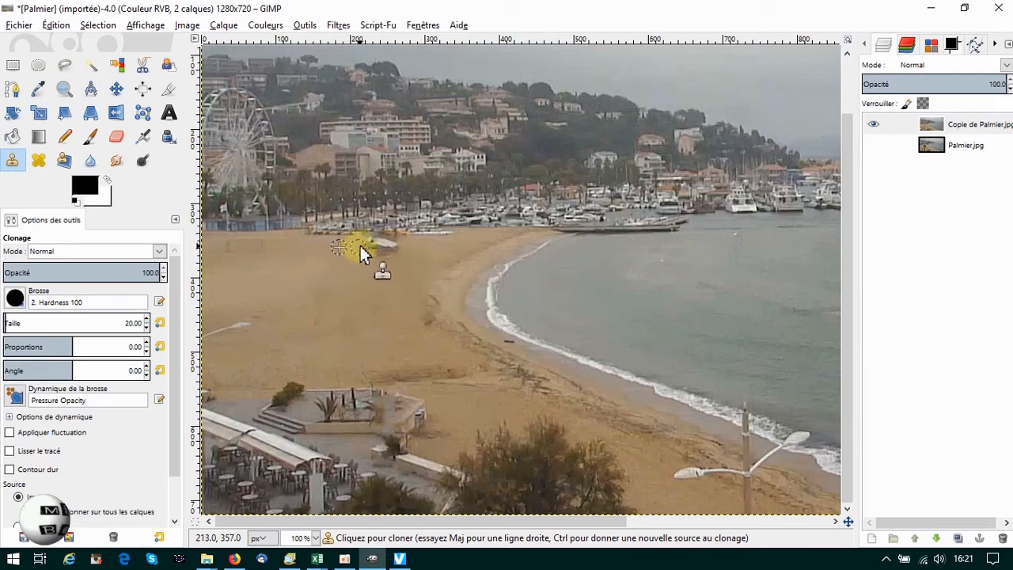
pyautogui.moveTo(363, 243)
pyautogui.mouseDown()
pyautogui.moveTo(396, 244)
pyautogui.moveTo(363, 252)
pyautogui.moveTo(400, 255)
pyautogui.moveTo(258, 267)
pyautogui.moveTo(403, 264)
pyautogui.mouseUp()
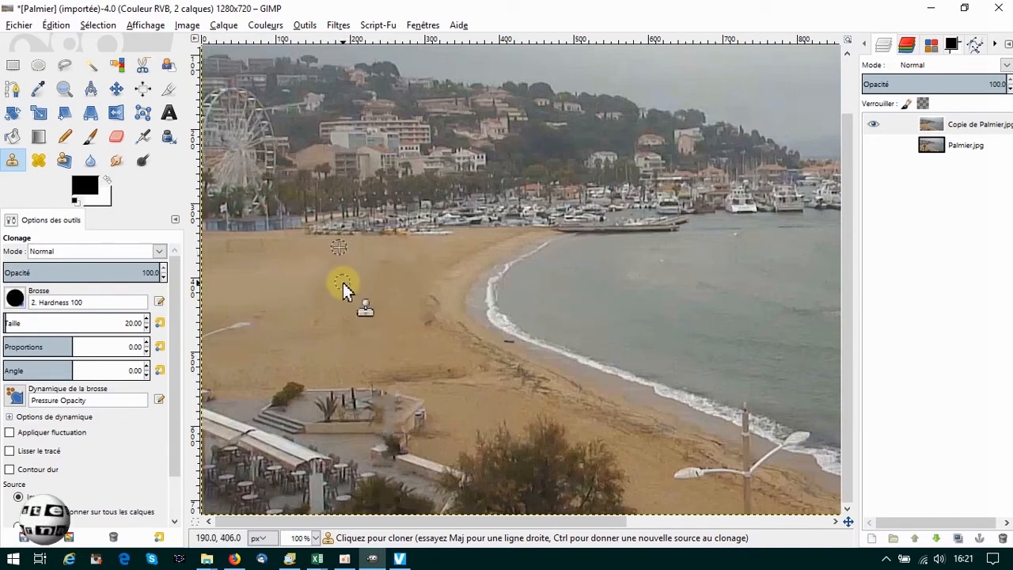
pyautogui.moveTo(402, 255)
pyautogui.mouseDown()
pyautogui.moveTo(420, 297)
pyautogui.moveTo(413, 353)
pyautogui.moveTo(358, 342)
pyautogui.moveTo(356, 438)
pyautogui.moveTo(374, 413)
pyautogui.moveTo(403, 412)
pyautogui.moveTo(334, 393)
pyautogui.moveTo(371, 387)
pyautogui.moveTo(381, 406)
pyautogui.moveTo(363, 394)
pyautogui.moveTo(398, 420)
pyautogui.moveTo(369, 413)
pyautogui.moveTo(393, 390)
pyautogui.moveTo(373, 414)
pyautogui.moveTo(307, 410)
pyautogui.moveTo(358, 415)
pyautogui.moveTo(365, 405)
pyautogui.moveTo(354, 418)
pyautogui.moveTo(304, 409)
pyautogui.mouseUp()
# - Clone grey terrace paving from beside the steps over the leftover trunk traces at the far end of the raised planter terrace
pyautogui.press('ctrl')
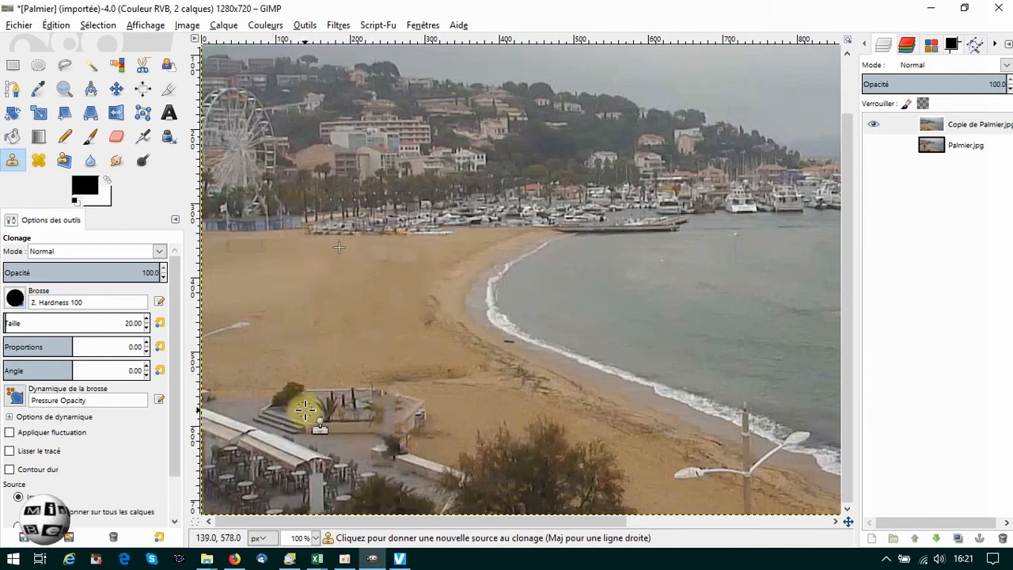
pyautogui.keyDown('ctrl'); pyautogui.click(305, 409); pyautogui.keyUp('ctrl')
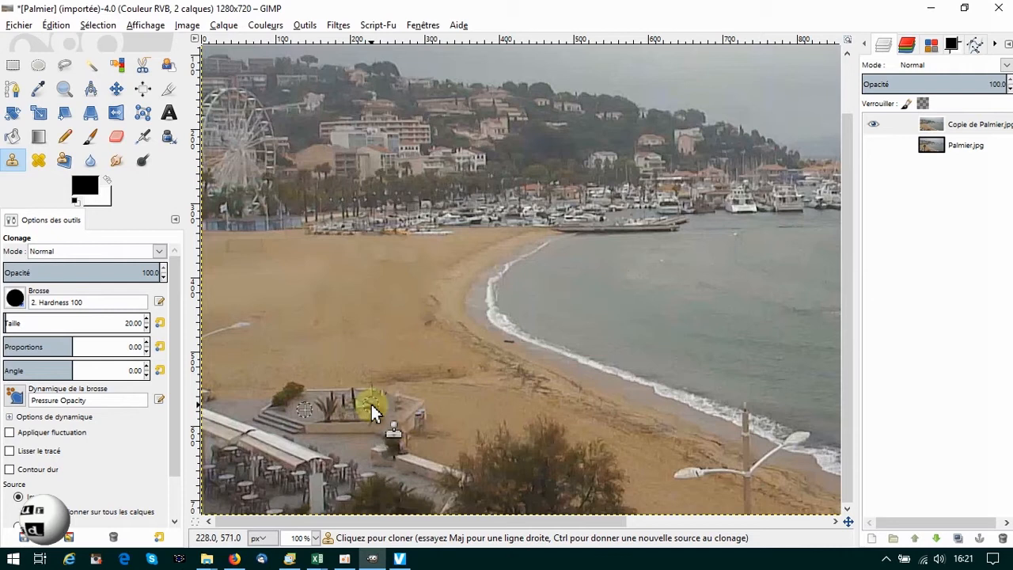
pyautogui.moveTo(369, 402); pyautogui.dragTo(382, 401)
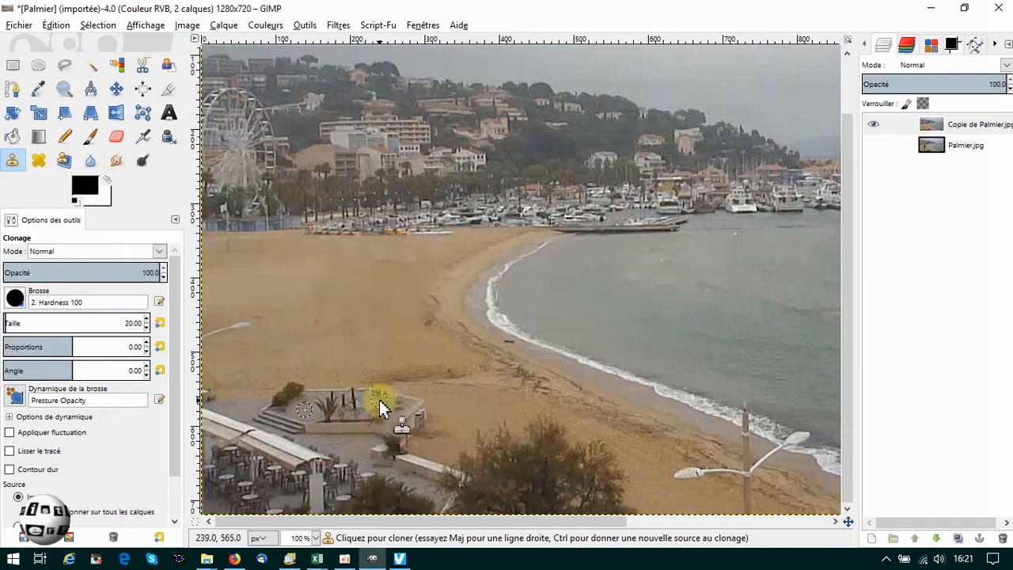
pyautogui.click(395, 403)
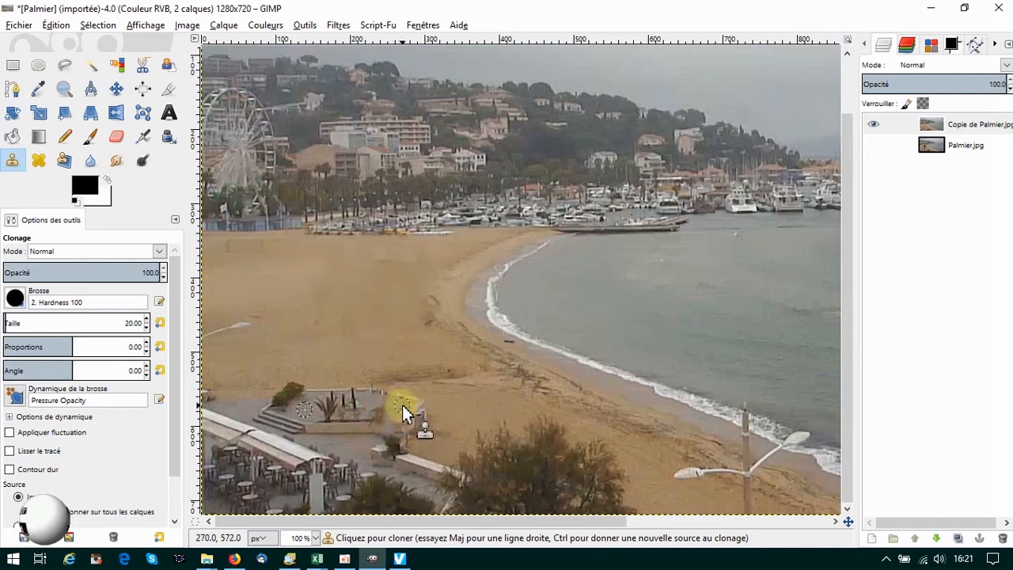
pyautogui.click(383, 413)
pyautogui.click(376, 410)
pyautogui.click(394, 406)
pyautogui.click(396, 408)
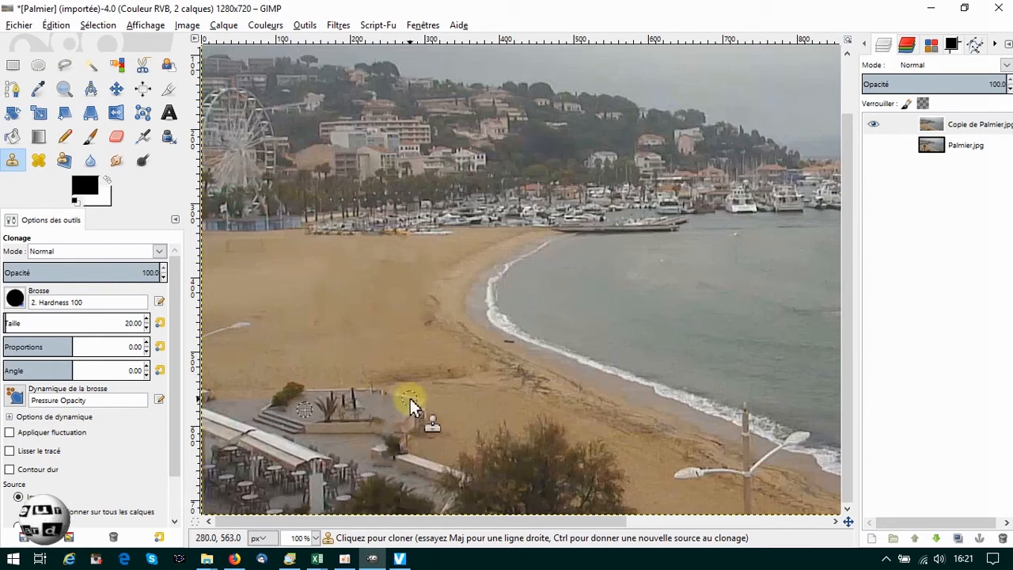
# - Sample the terrace's rear rim near its outer corner and clone it along the damaged part of the back edge
pyautogui.press('ctrl')
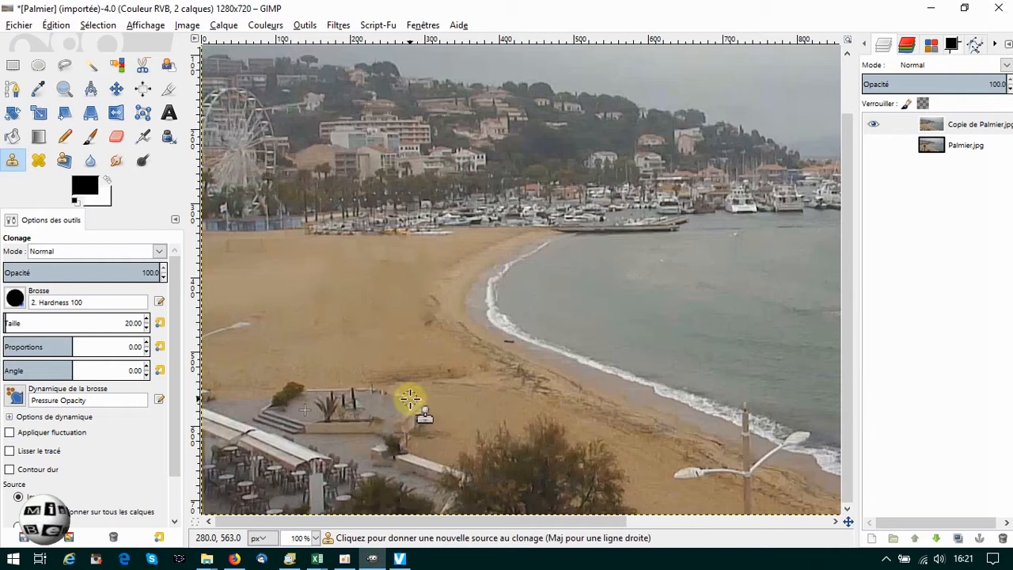
pyautogui.keyDown('ctrl'); pyautogui.click(410, 398); pyautogui.keyUp('ctrl')
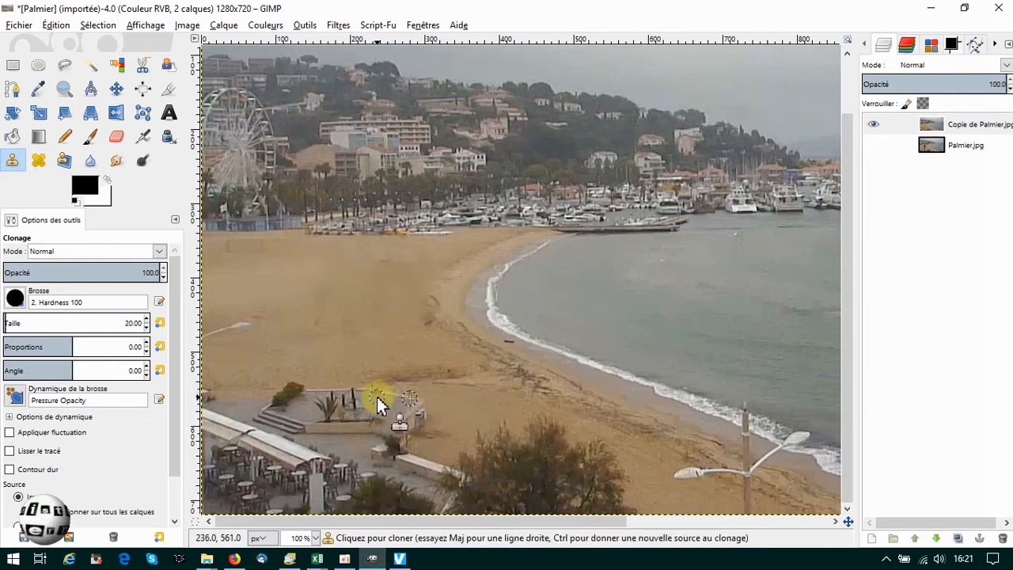
pyautogui.moveTo(364, 392)
pyautogui.mouseDown()
pyautogui.moveTo(375, 396)
pyautogui.moveTo(318, 391)
pyautogui.mouseUp()
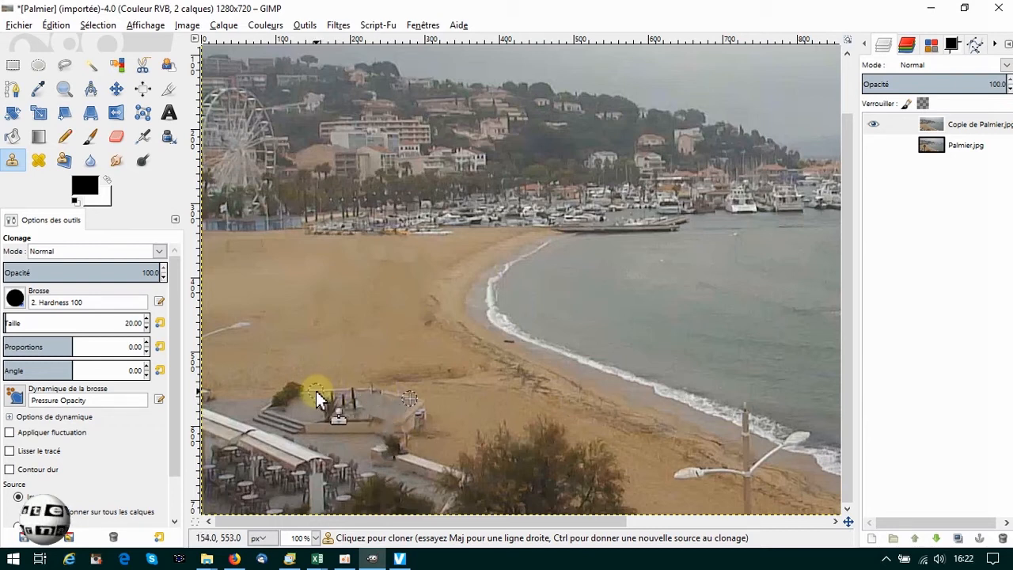
# - Try cloning the terrace's back edge from a source beside the shrub, and undo the last clone stroke
pyautogui.keyDown('ctrl'); pyautogui.click(316, 390); pyautogui.keyUp('ctrl')
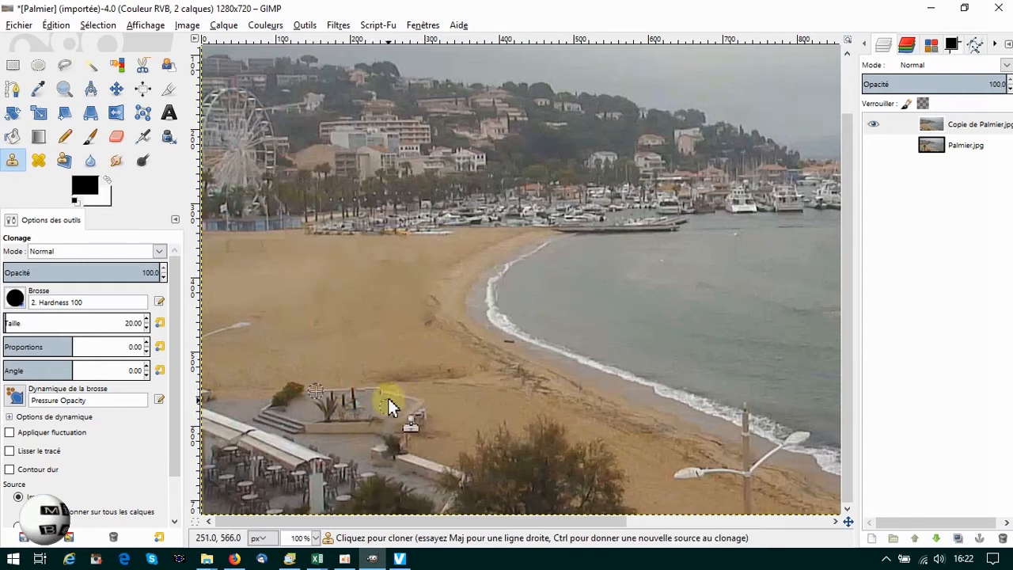
pyautogui.click(52, 27)
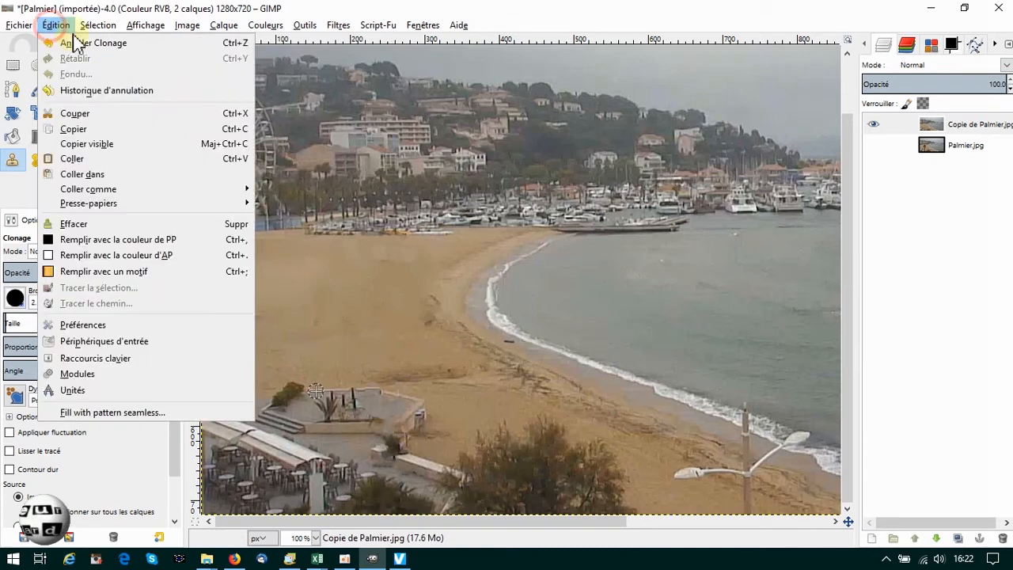
pyautogui.click(79, 43)
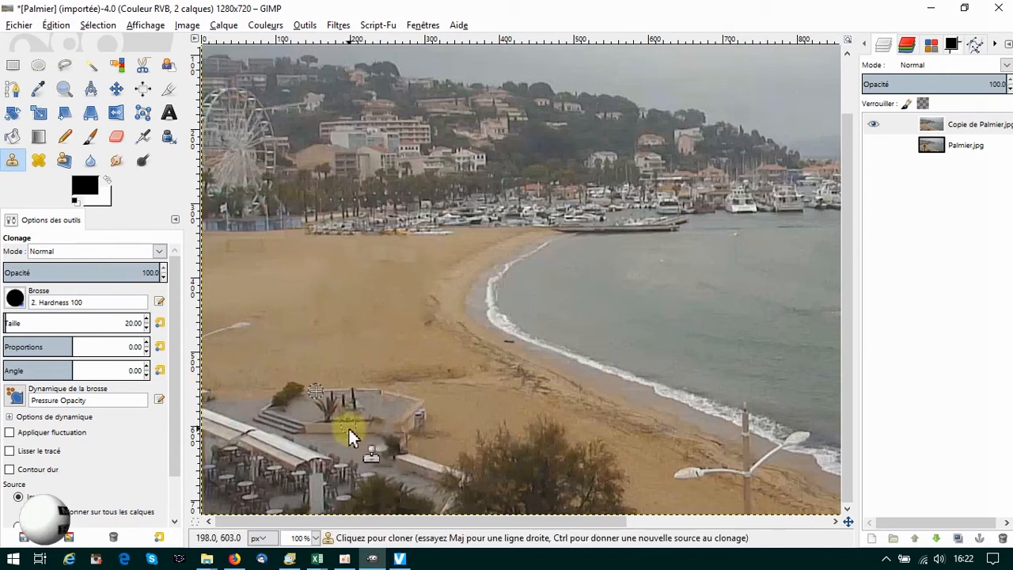
# - Set the clone brush size to 37 and clone the terrace's front wall over the damaged stretch near its outer corner
pyautogui.click(146, 319)
pyautogui.click(146, 319)
pyautogui.click(146, 319)
pyautogui.click(146, 319)
pyautogui.click(147, 319)
pyautogui.click(146, 319)
pyautogui.click(147, 319)
pyautogui.click(147, 319)
pyautogui.click(146, 319)
pyautogui.click(146, 319)
pyautogui.click(146, 319)
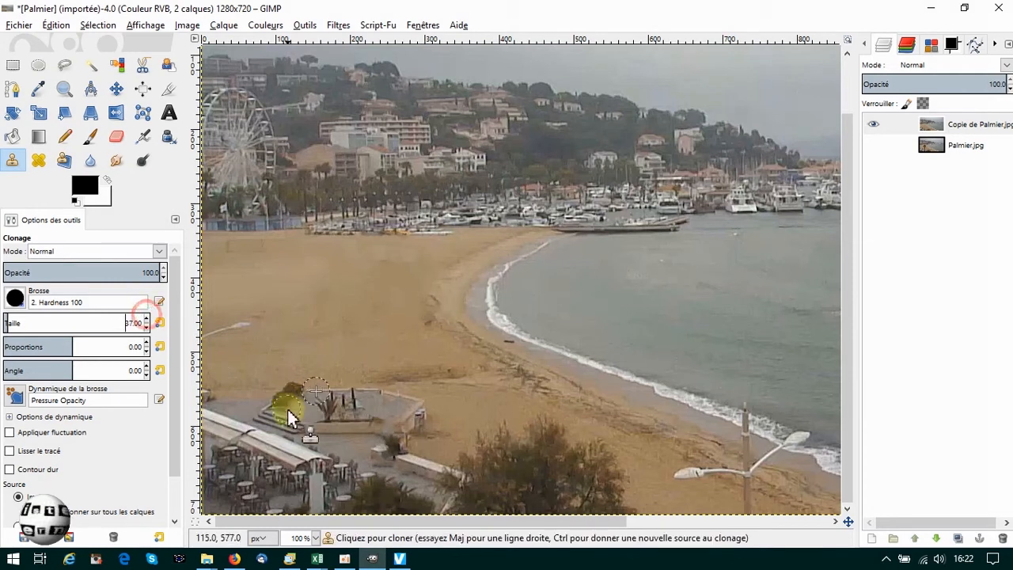
pyautogui.keyDown('ctrl'); pyautogui.click(349, 429); pyautogui.keyUp('ctrl')
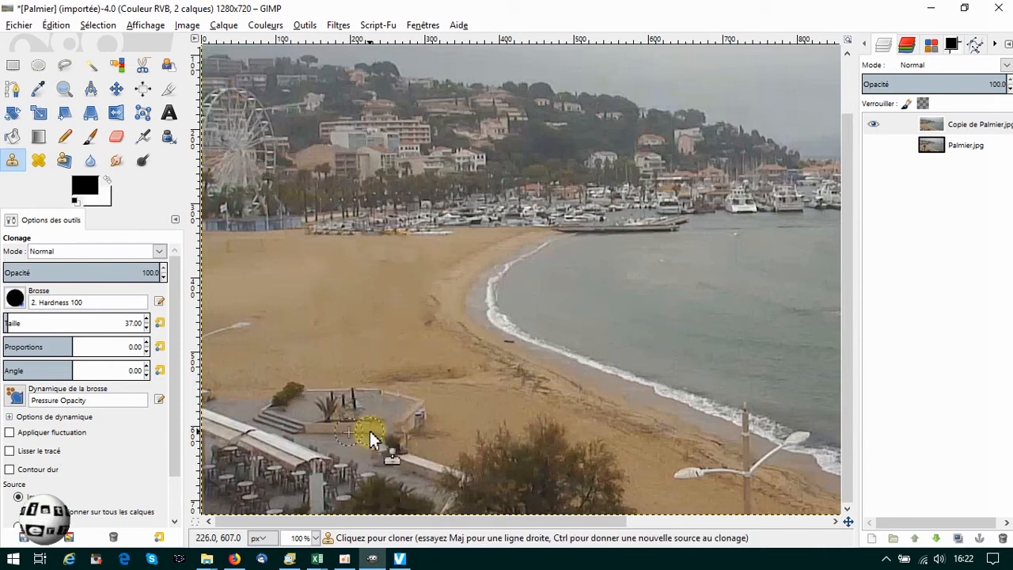
pyautogui.moveTo(369, 437); pyautogui.dragTo(390, 437)
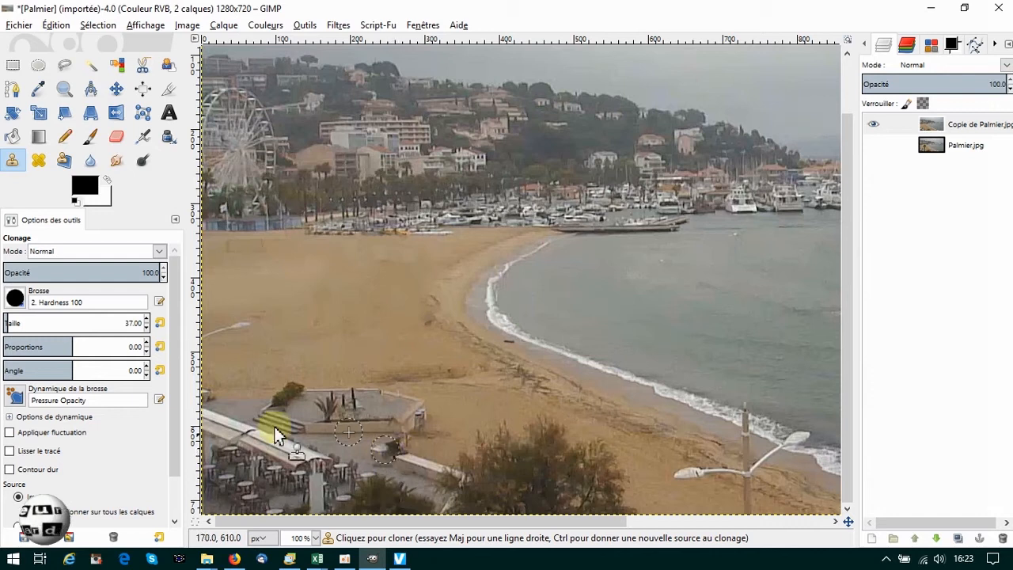
# - Set the clone brush size to 33 and clone paving over the small plant at the start of the white low wall
pyautogui.click(146, 329)
pyautogui.click(147, 329)
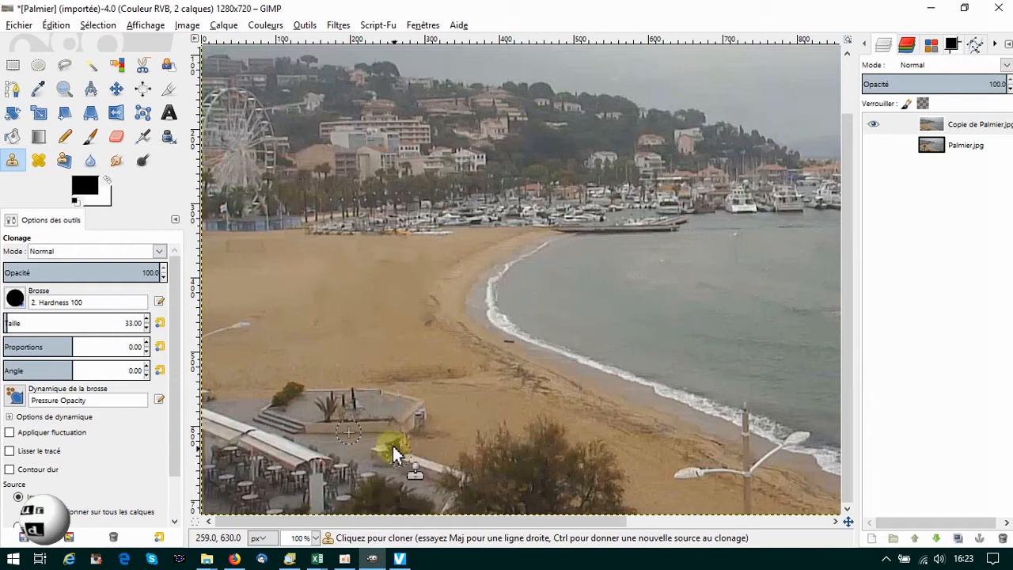
pyautogui.moveTo(391, 445); pyautogui.dragTo(417, 458)
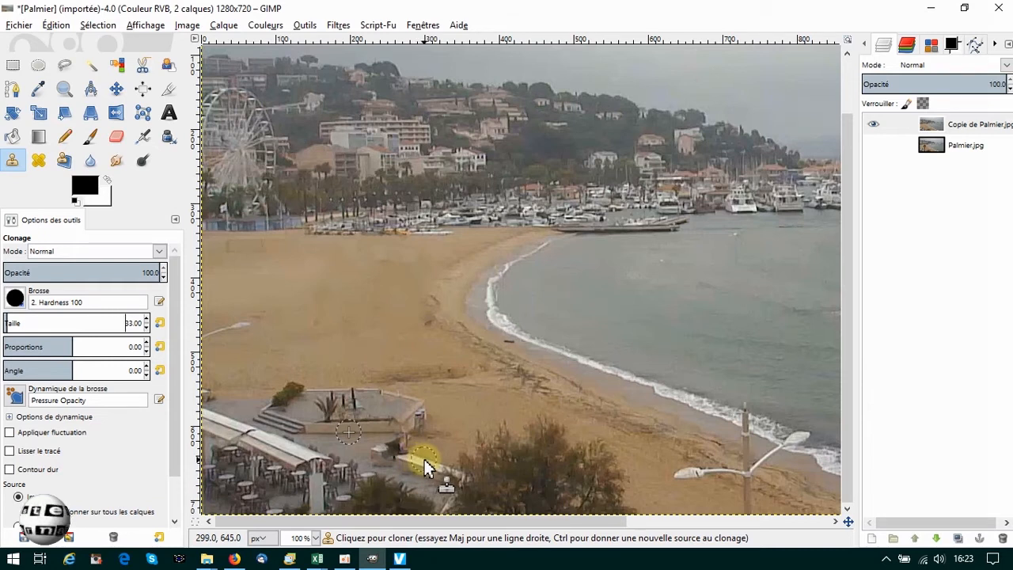
# - Set the clone brush size to 28 and clone the white low wall over its missing start near the terrace
pyautogui.keyDown('ctrl'); pyautogui.click(424, 460); pyautogui.keyUp('ctrl')
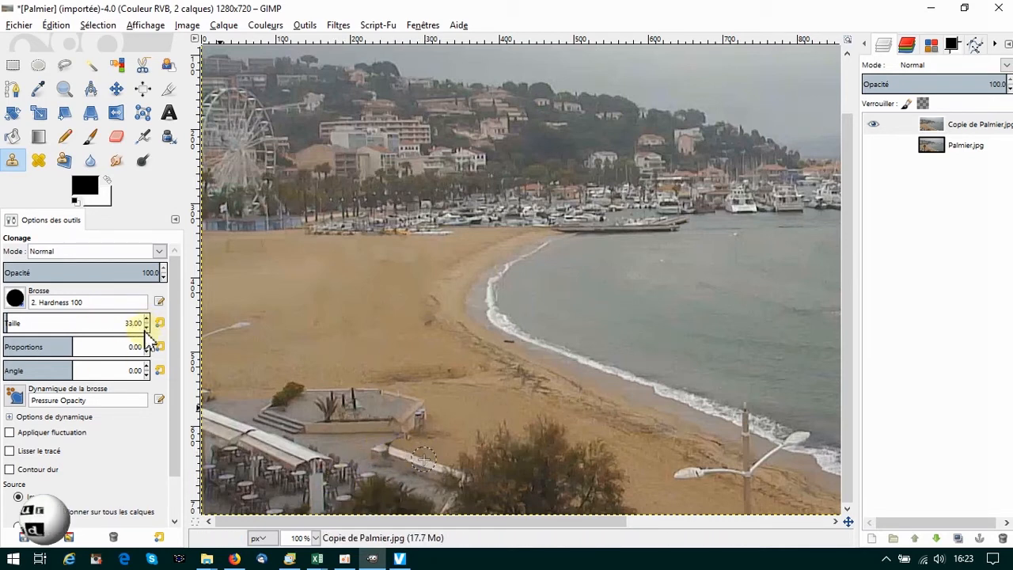
pyautogui.scroll(-5, 146, 327)
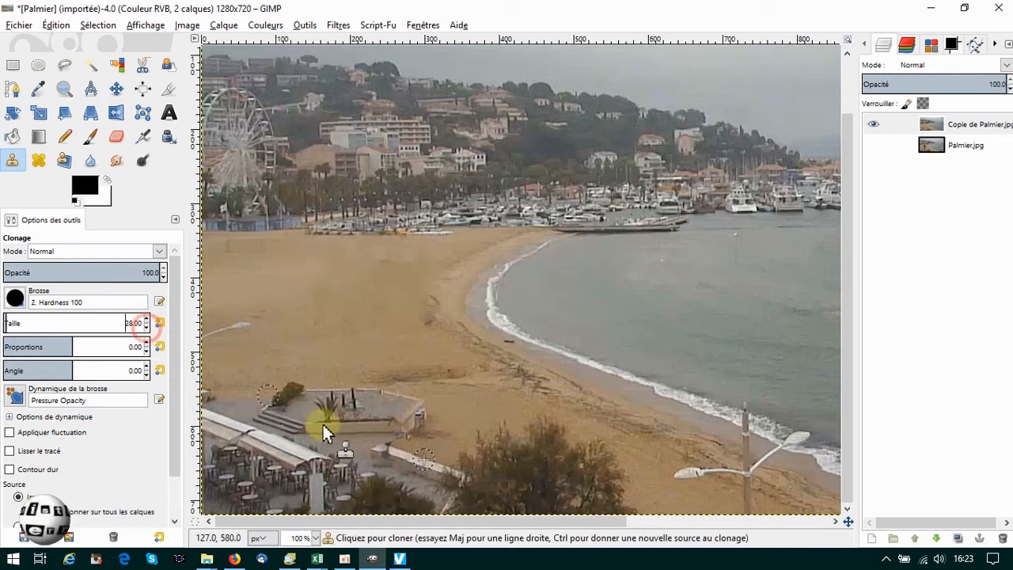
pyautogui.keyDown('ctrl'); pyautogui.click(414, 459); pyautogui.keyUp('ctrl')
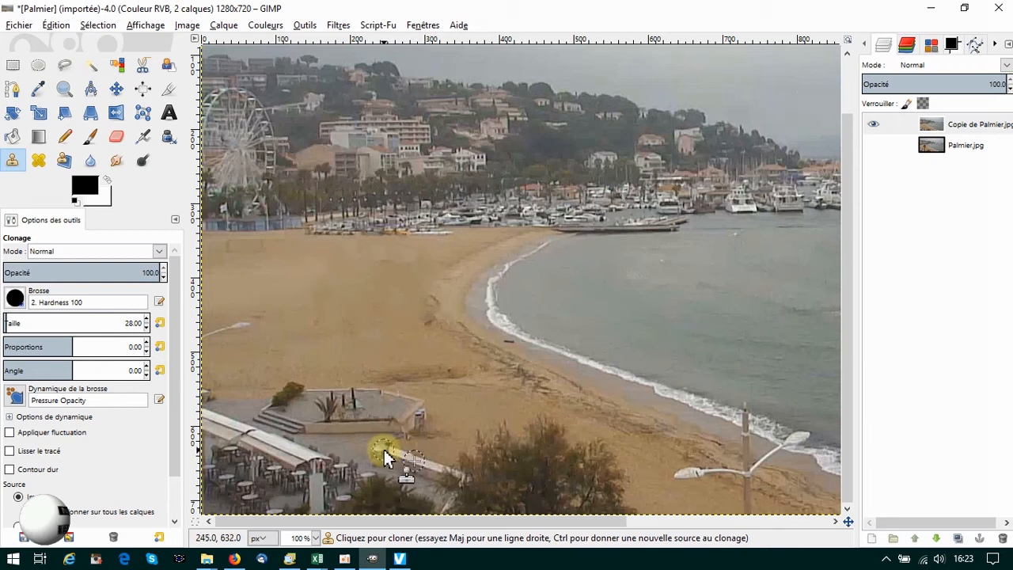
pyautogui.click(382, 448)
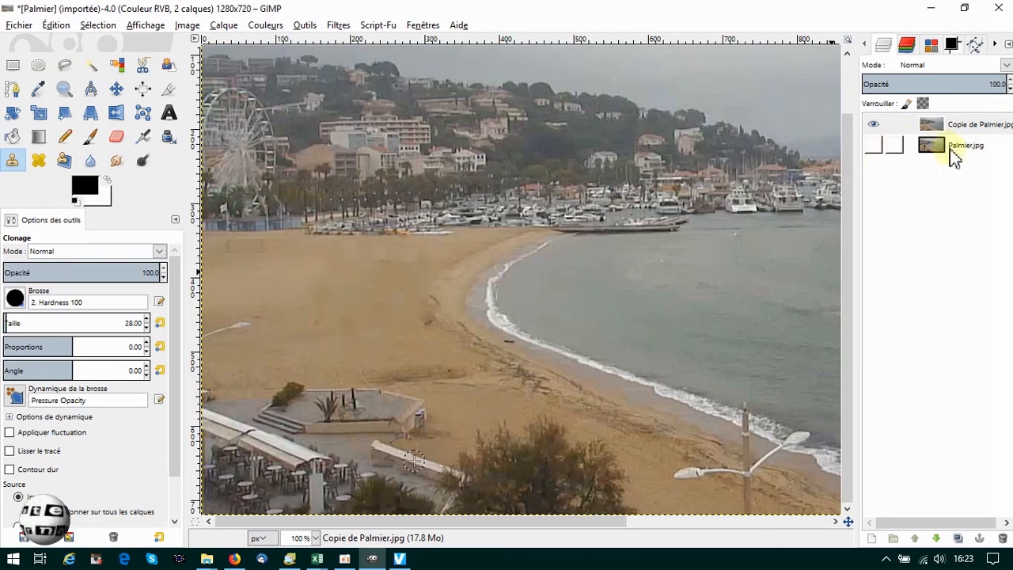
# - Compare the retouched layer Copie de Palmier.jpg with the original Palmier.jpg by toggling layer visibility
pyautogui.click(877, 128)
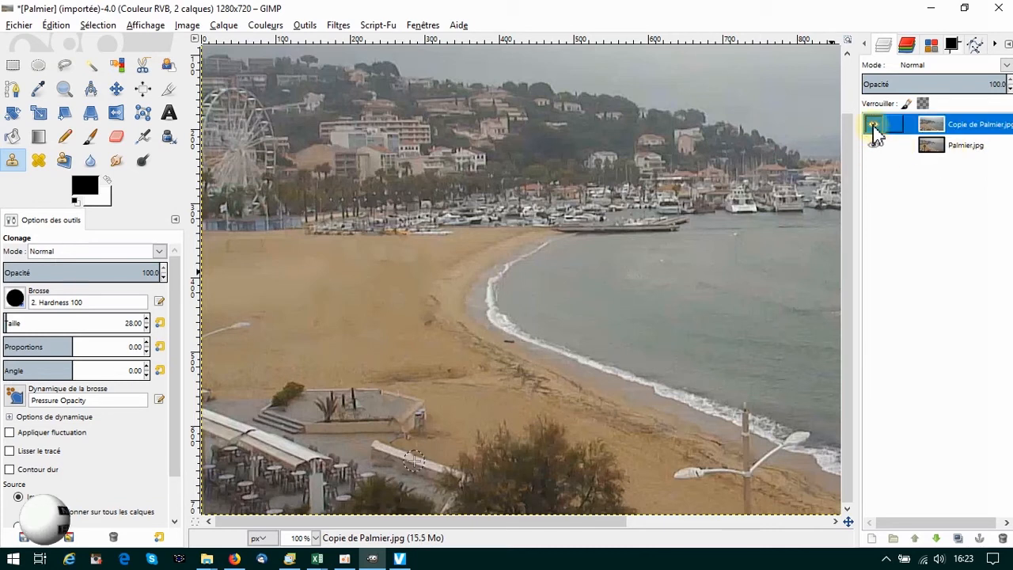
pyautogui.click(874, 125)
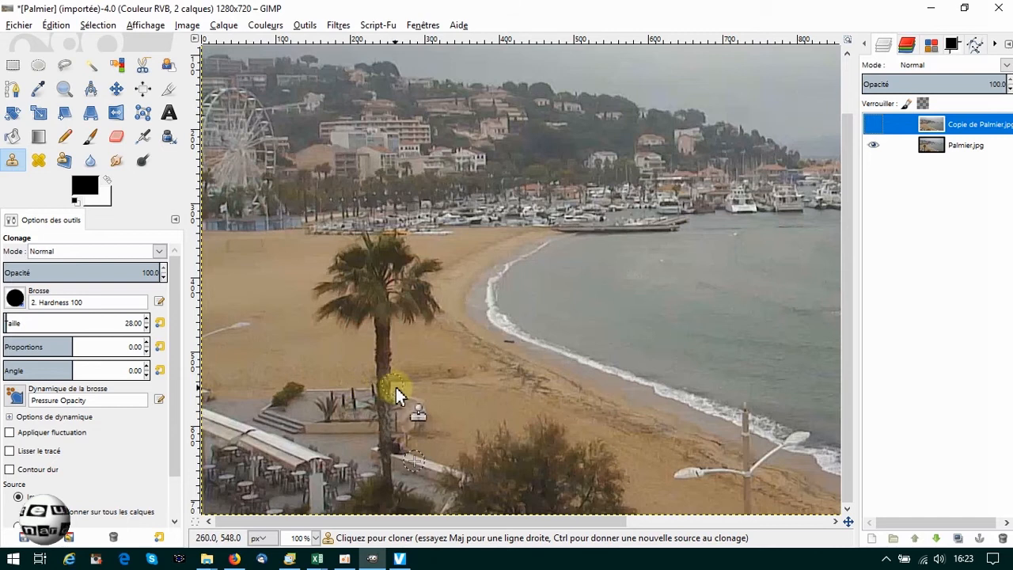
pyautogui.keyDown('shift'); pyautogui.click(873, 127); pyautogui.keyUp('shift')
pyautogui.click(874, 125)
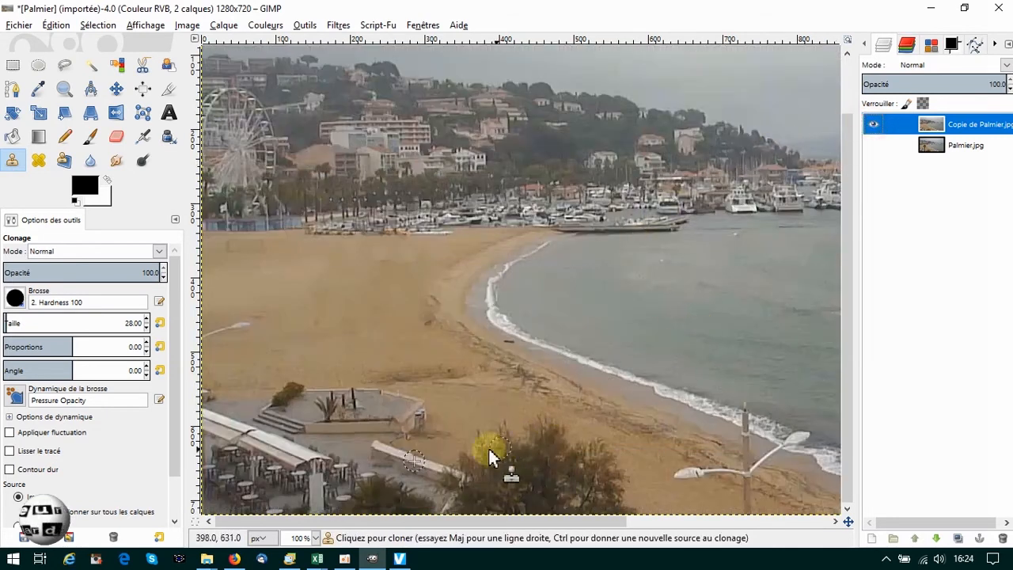
# - Sample a dark post on the terrace and clone it at two spots farther along to continue the row
pyautogui.keyDown('ctrl'); pyautogui.click(356, 413); pyautogui.keyUp('ctrl')
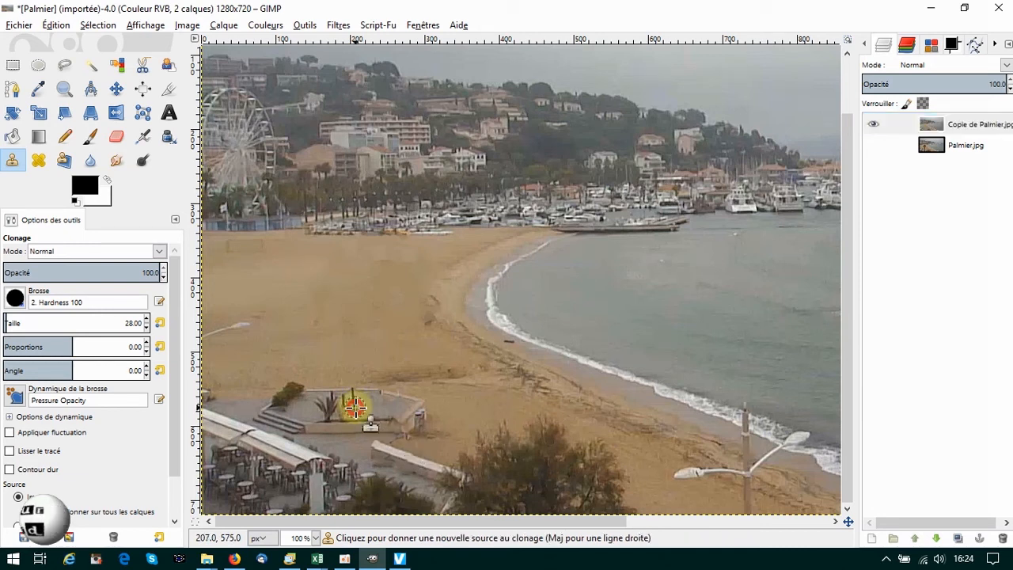
pyautogui.moveTo(377, 416); pyautogui.dragTo(394, 402)
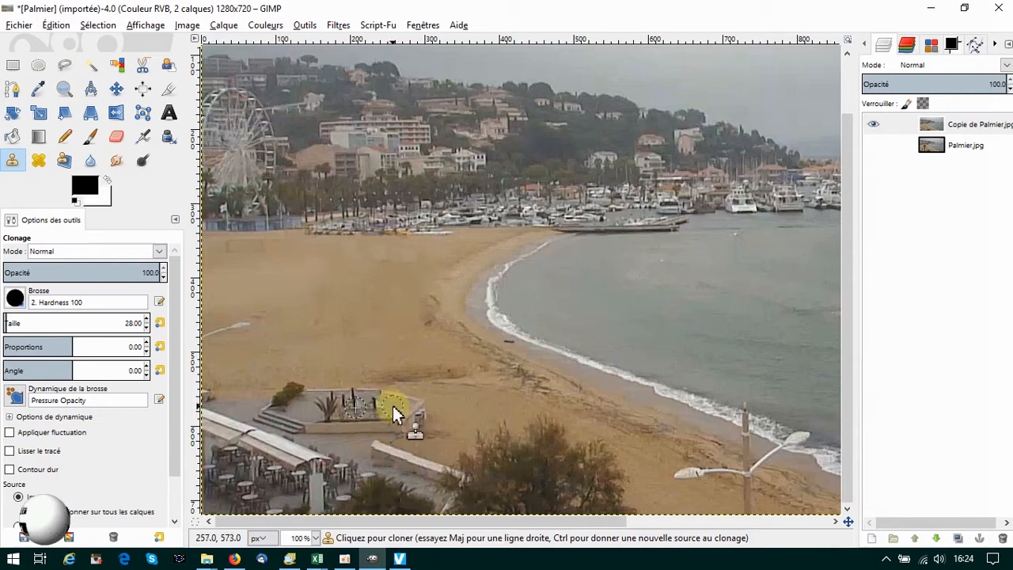
pyautogui.click(394, 403)
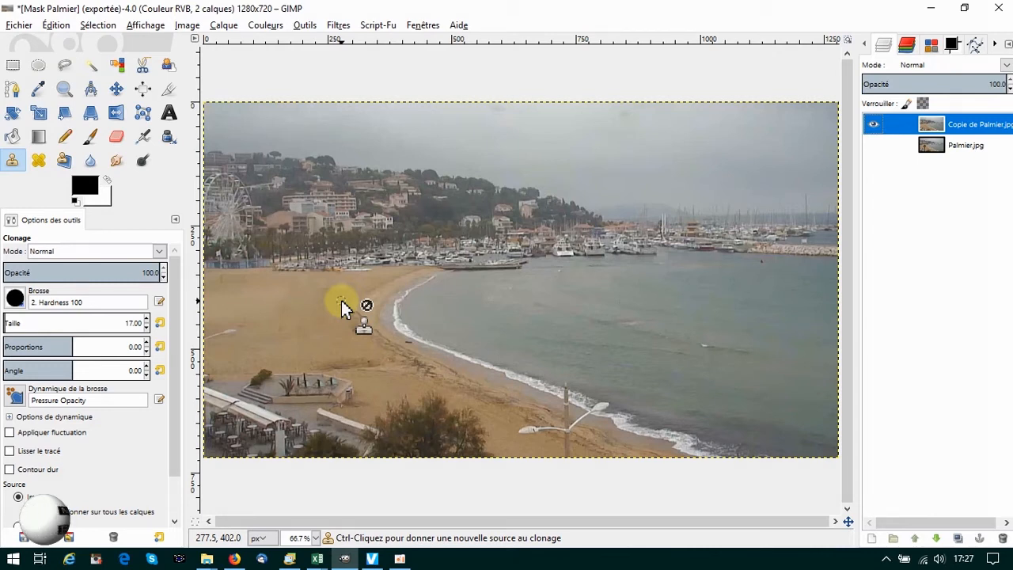
# - Choose the Free Select tool, show the Palmier.jpg layer and lower the opacity of Copie de Palmier.jpg to 4
pyautogui.click(65, 66)
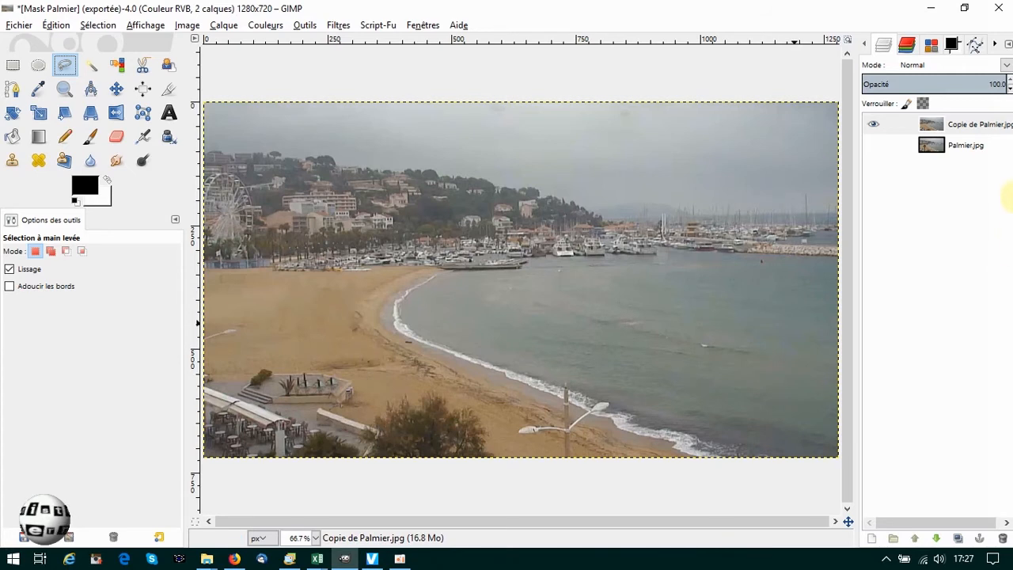
pyautogui.click(874, 146)
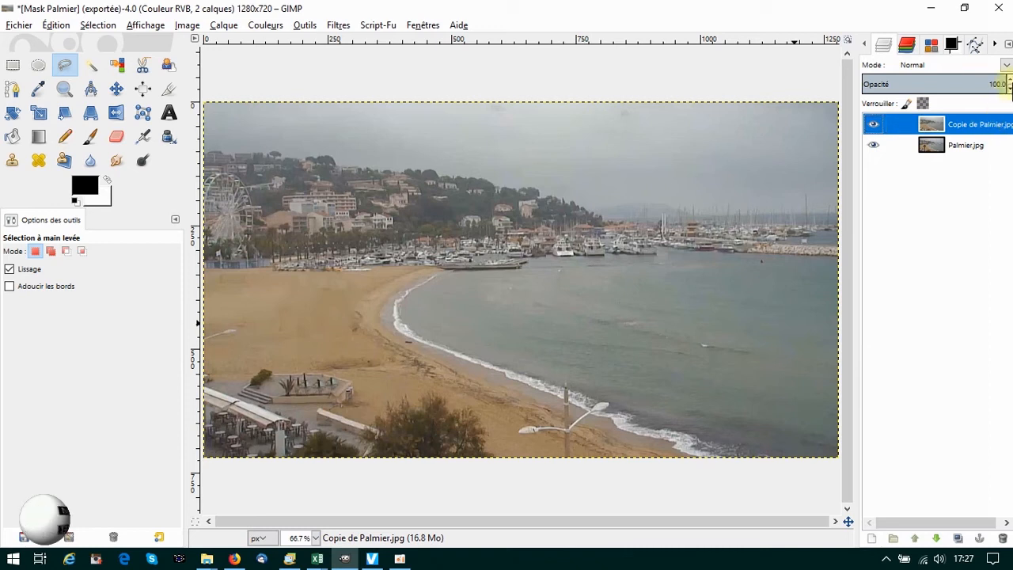
pyautogui.click(1010, 88)
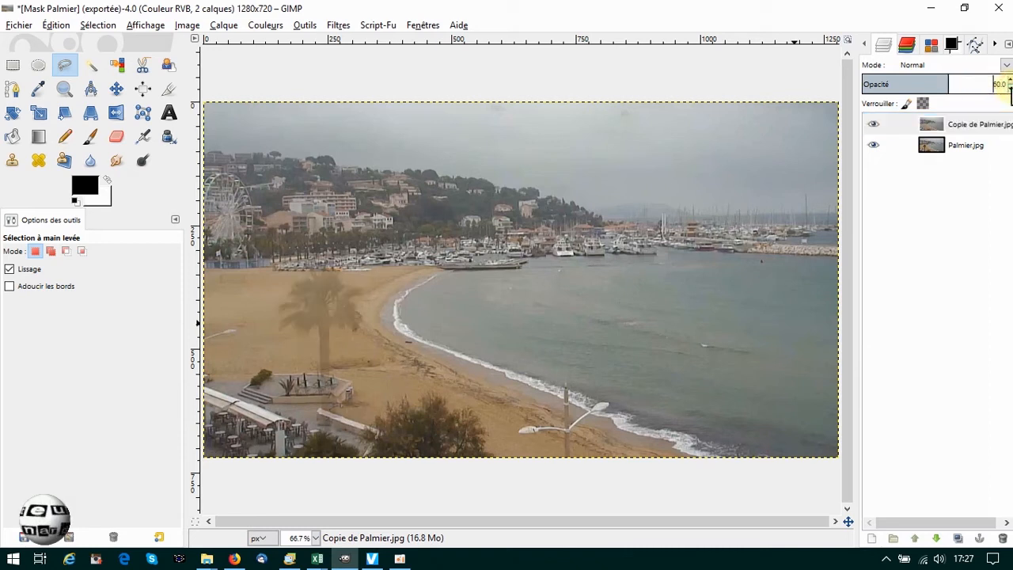
pyautogui.moveTo(1010, 88); pyautogui.dragTo(1010, 89)
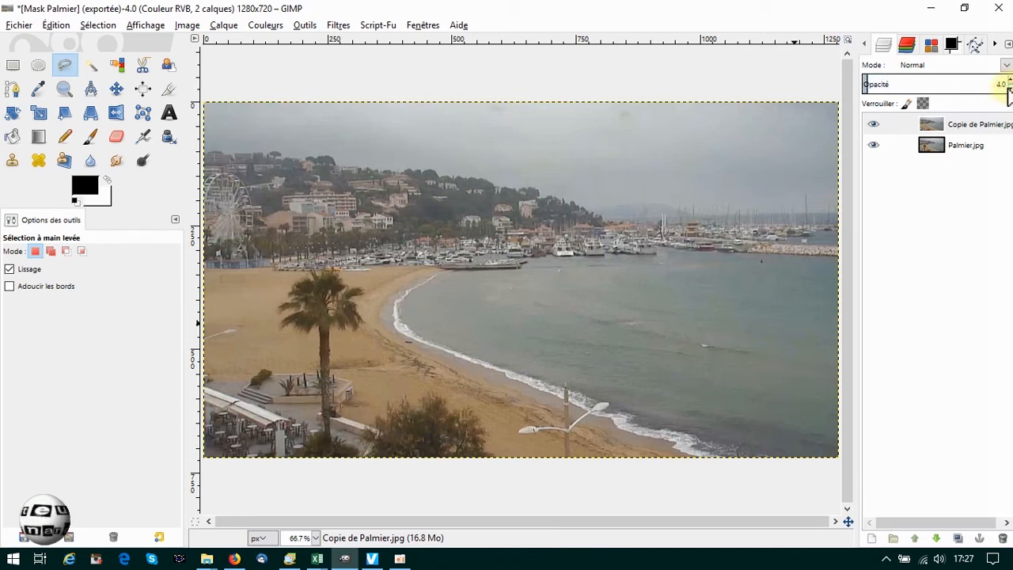
# - Outline the palm tree's trunk and crown with a closed free selection, starting and ending at the trunk's base
pyautogui.click(319, 448)
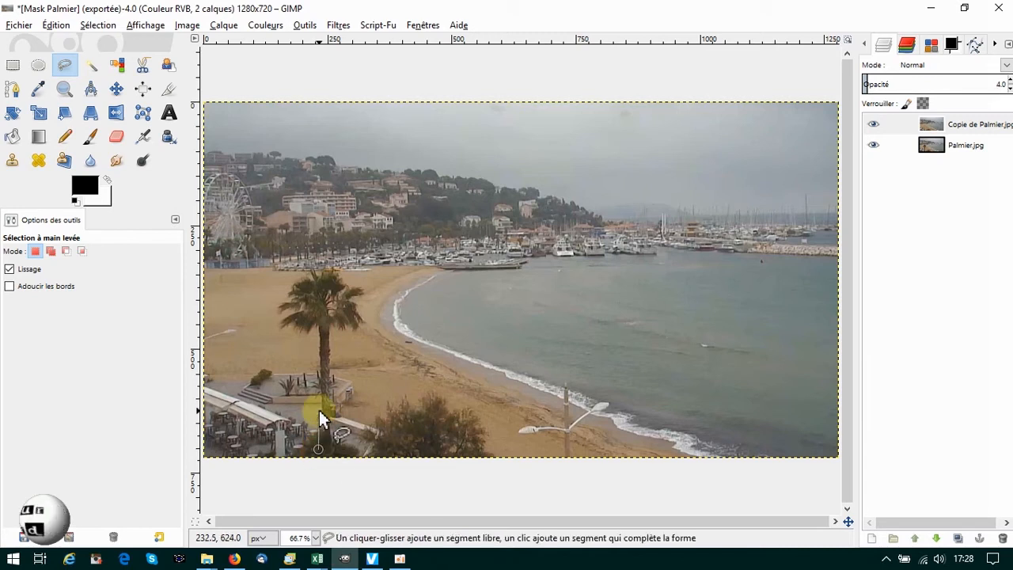
pyautogui.click(317, 403)
pyautogui.click(311, 338)
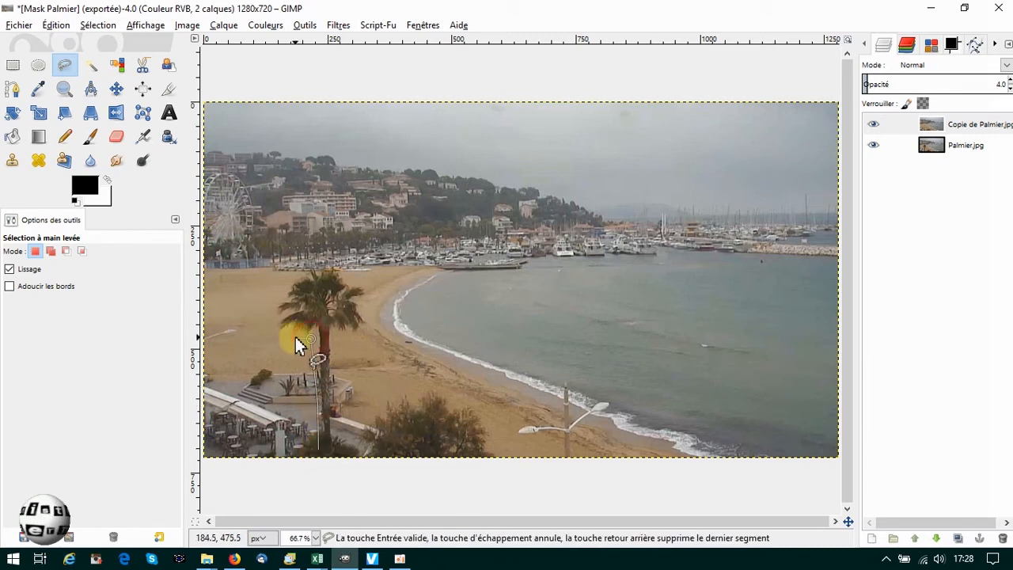
pyautogui.click(288, 277)
pyautogui.click(298, 271)
pyautogui.click(319, 266)
pyautogui.click(340, 262)
pyautogui.click(346, 271)
pyautogui.click(369, 286)
pyautogui.click(358, 299)
pyautogui.click(364, 310)
pyautogui.click(367, 329)
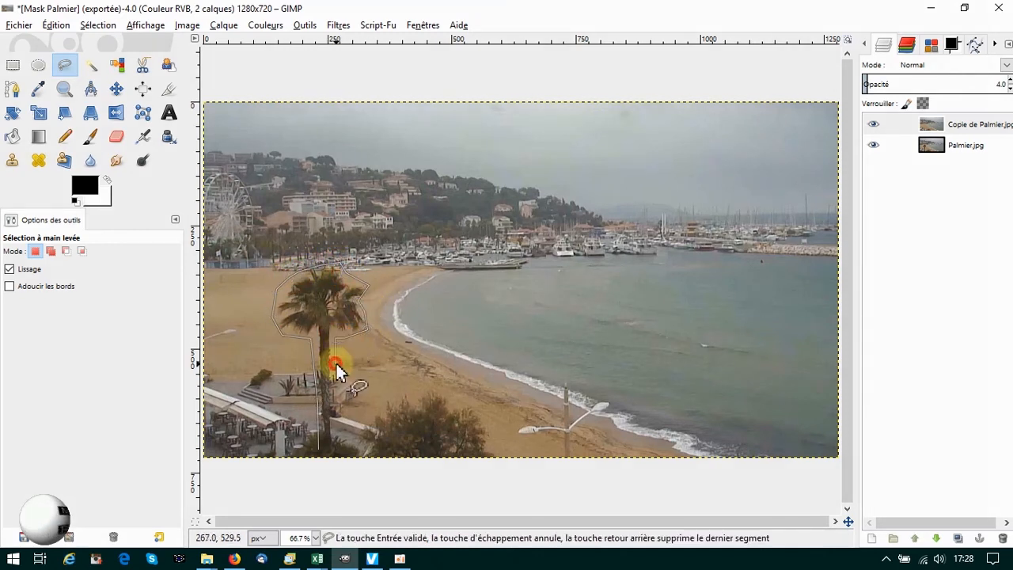
pyautogui.click(336, 392)
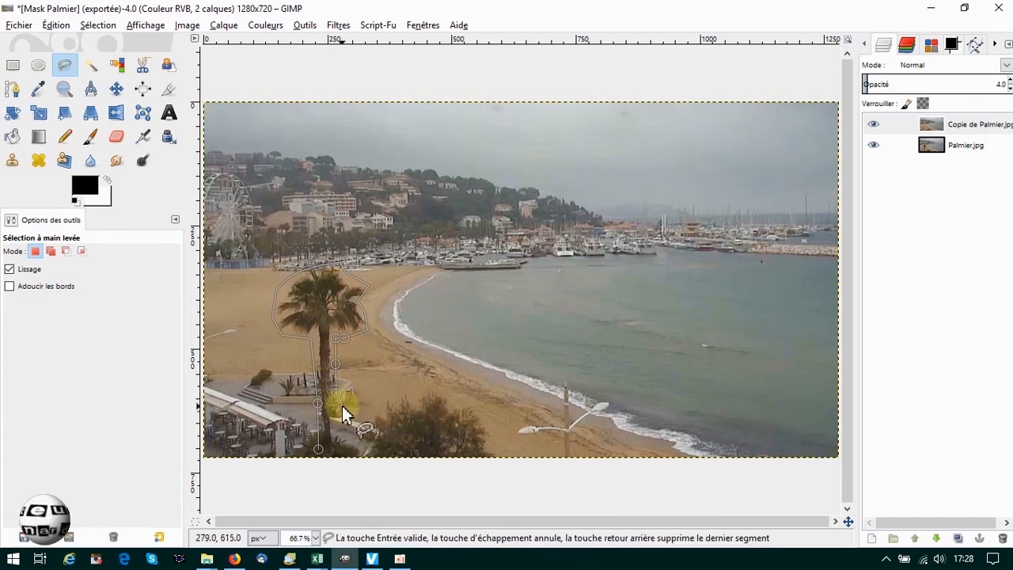
pyautogui.click(340, 405)
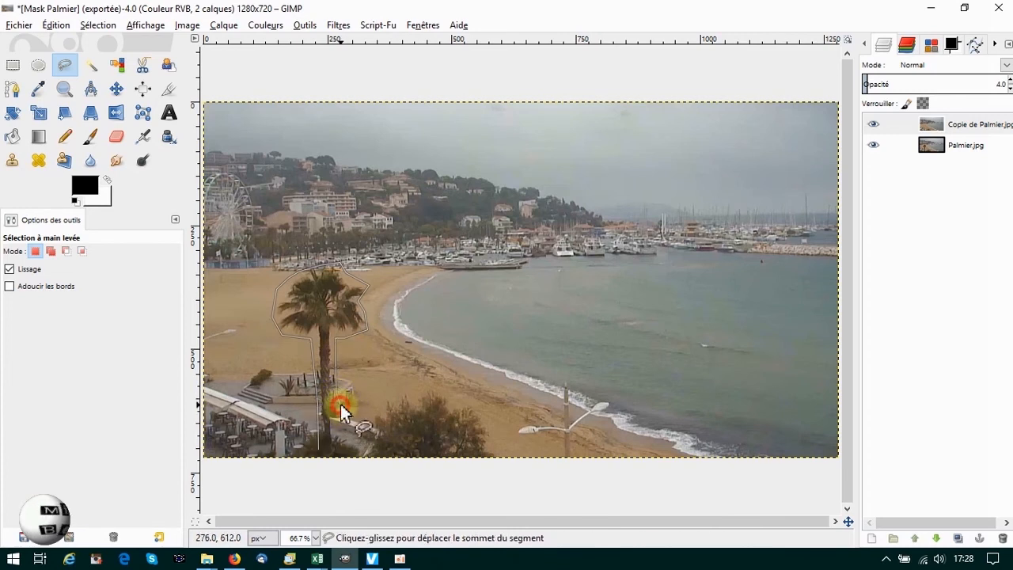
pyautogui.click(342, 418)
pyautogui.click(334, 426)
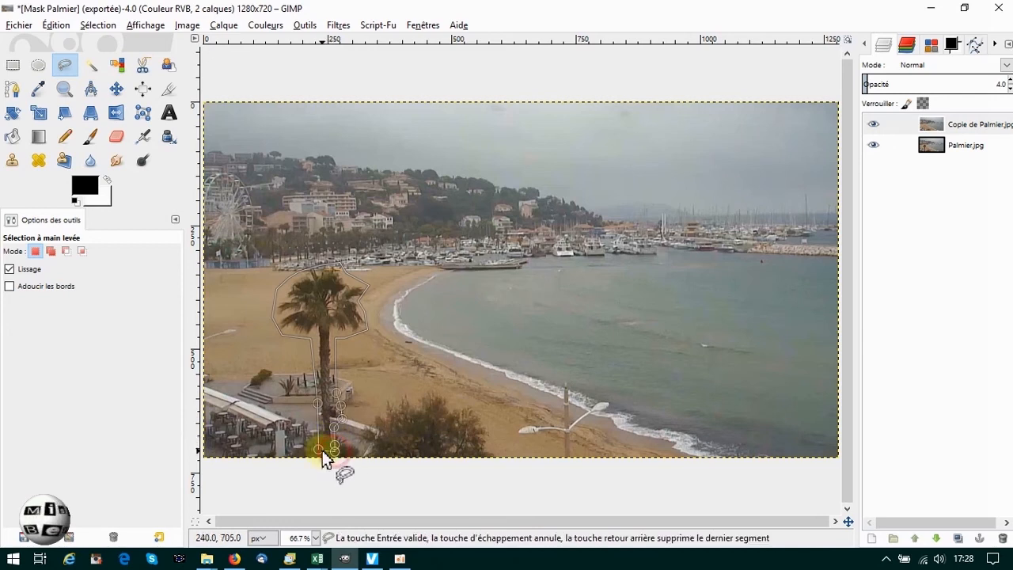
pyautogui.click(319, 451)
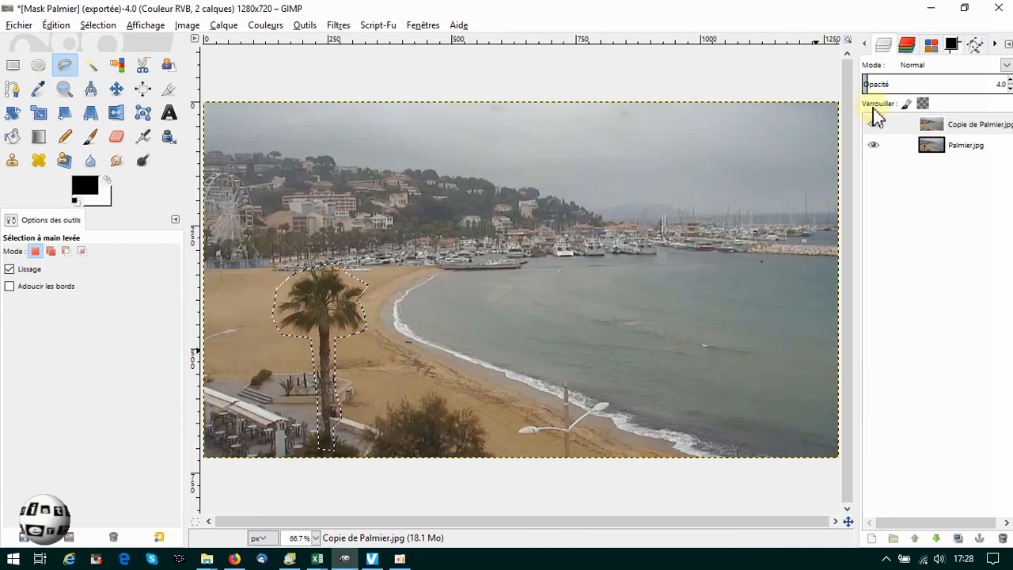
# - Restore the opacity of Copie de Palmier.jpg to 100 and hide the Palmier.jpg layer
pyautogui.moveTo(868, 84); pyautogui.dragTo(1003, 86)
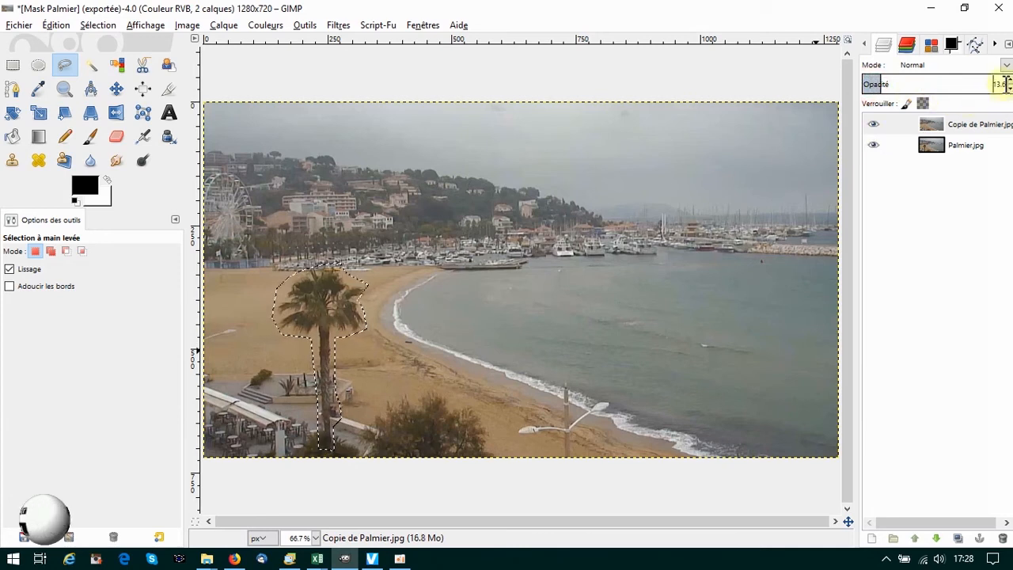
pyautogui.click(1010, 81)
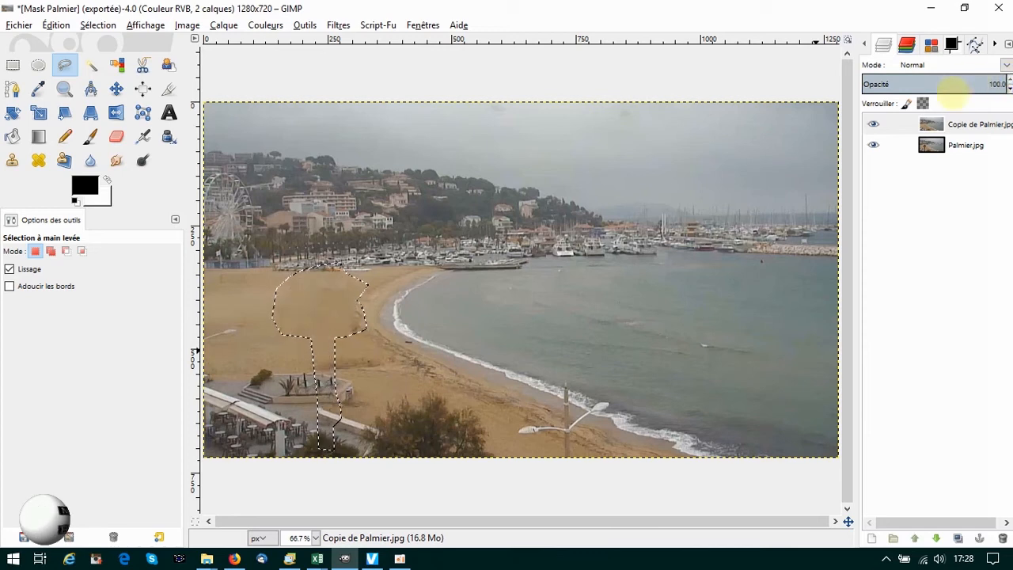
pyautogui.click(874, 145)
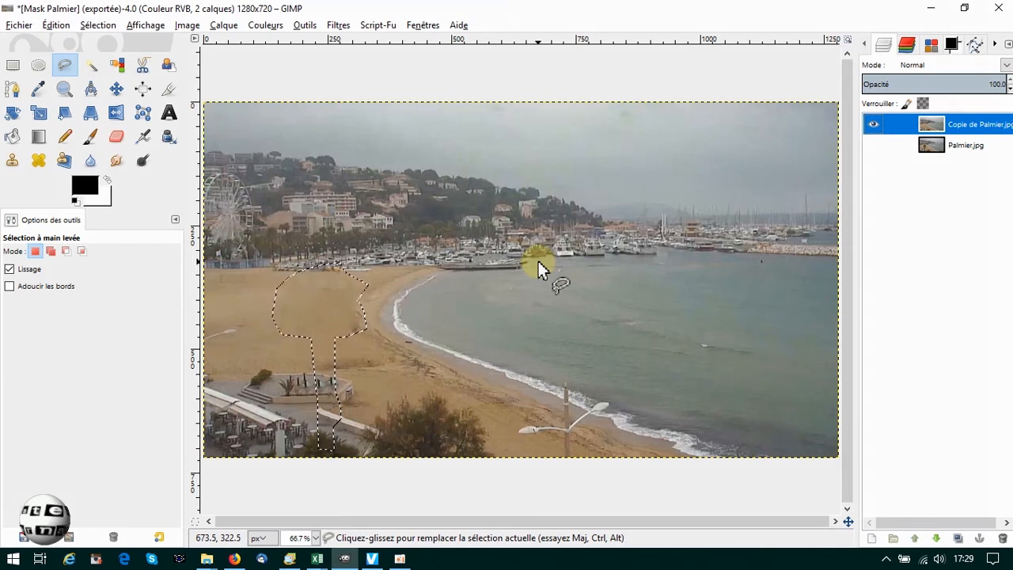
# - Invert the selection and clear everything outside the palm-shaped area on the Copie de Palmier.jpg layer
pyautogui.click(91, 26)
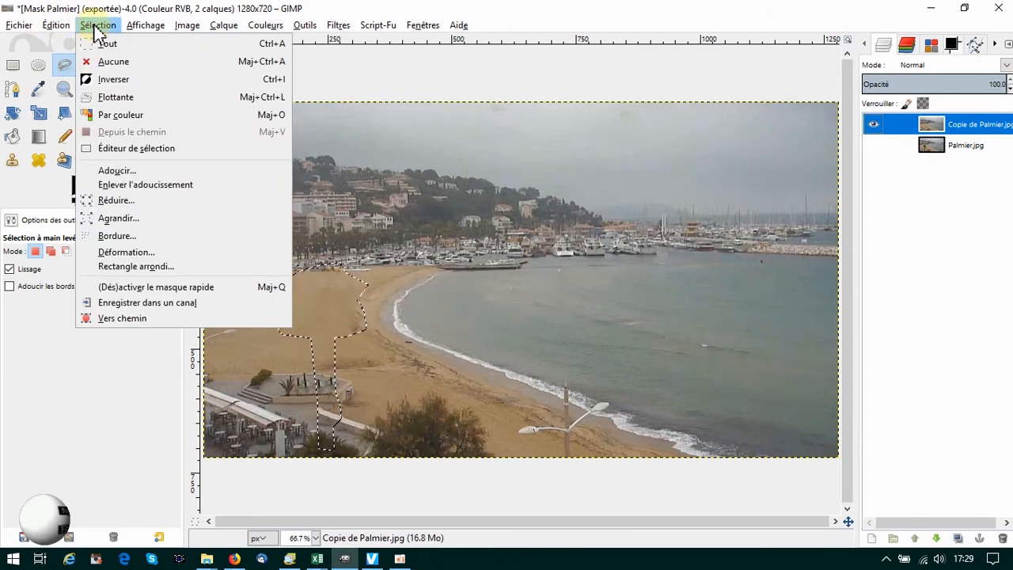
pyautogui.click(100, 77)
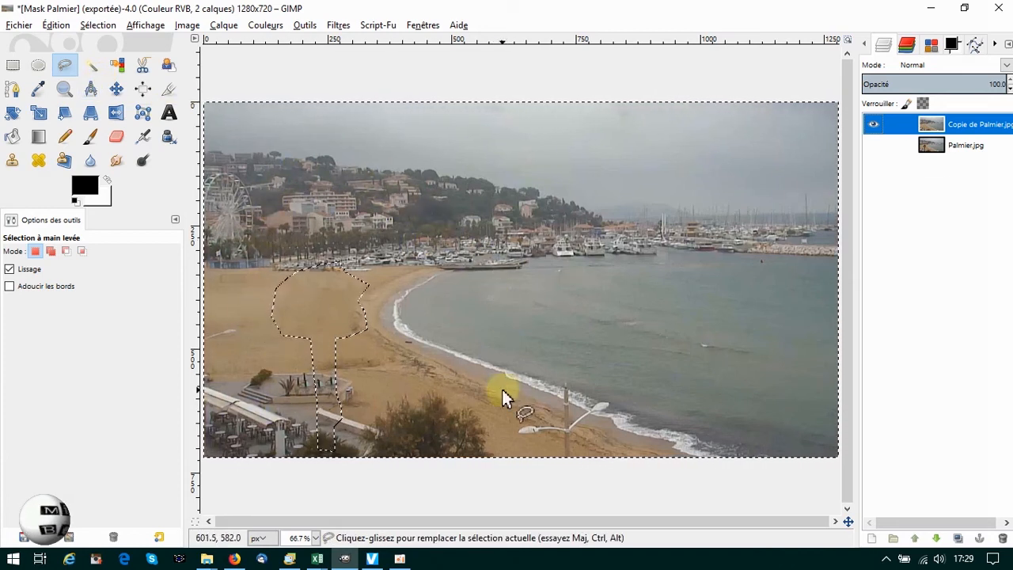
pyautogui.click(55, 25)
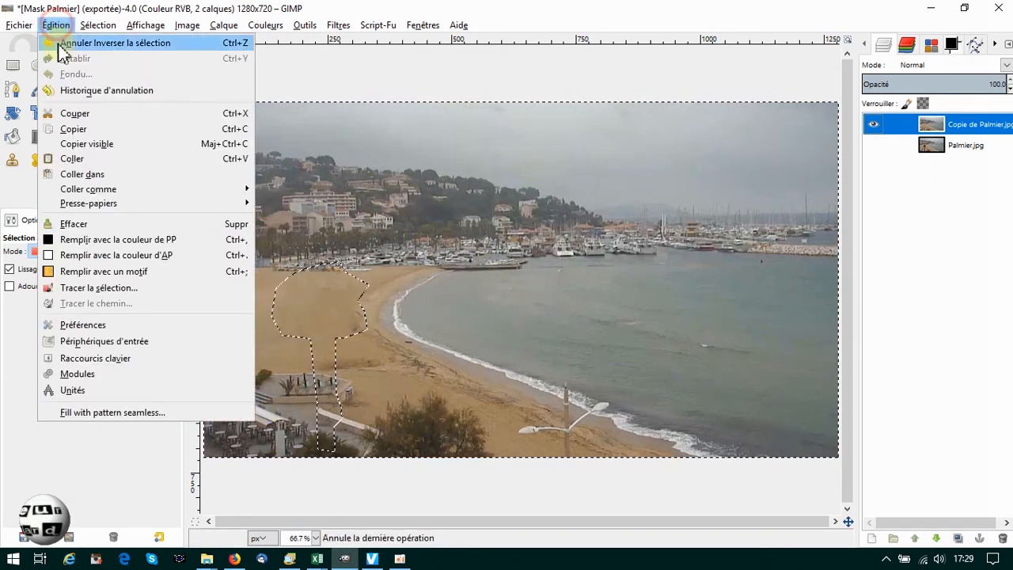
pyautogui.click(106, 225)
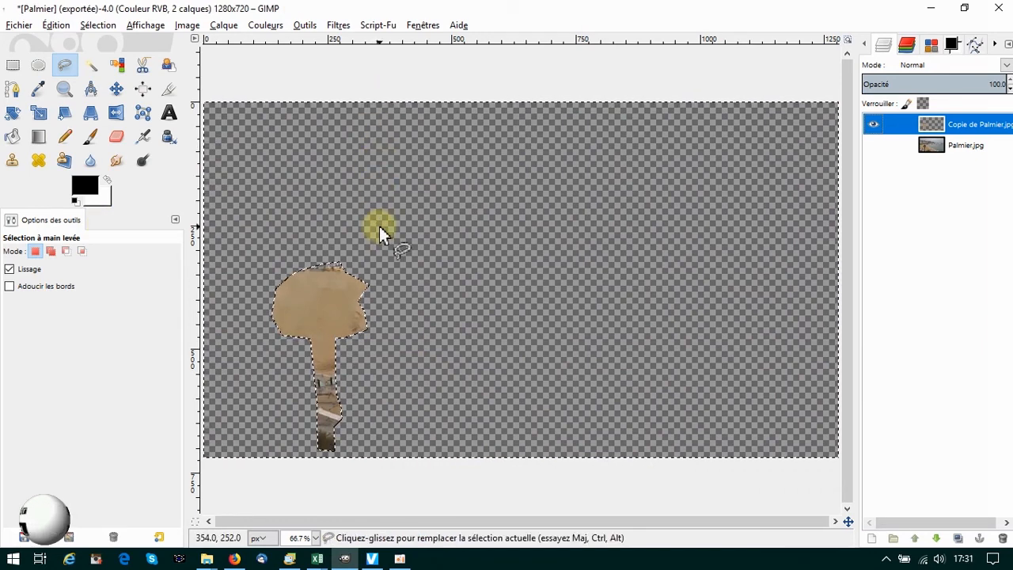
# - Export the palm-shaped patch with transparency as Mask Palmier.png in the Images folder, keeping the default PNG options
pyautogui.click(20, 27)
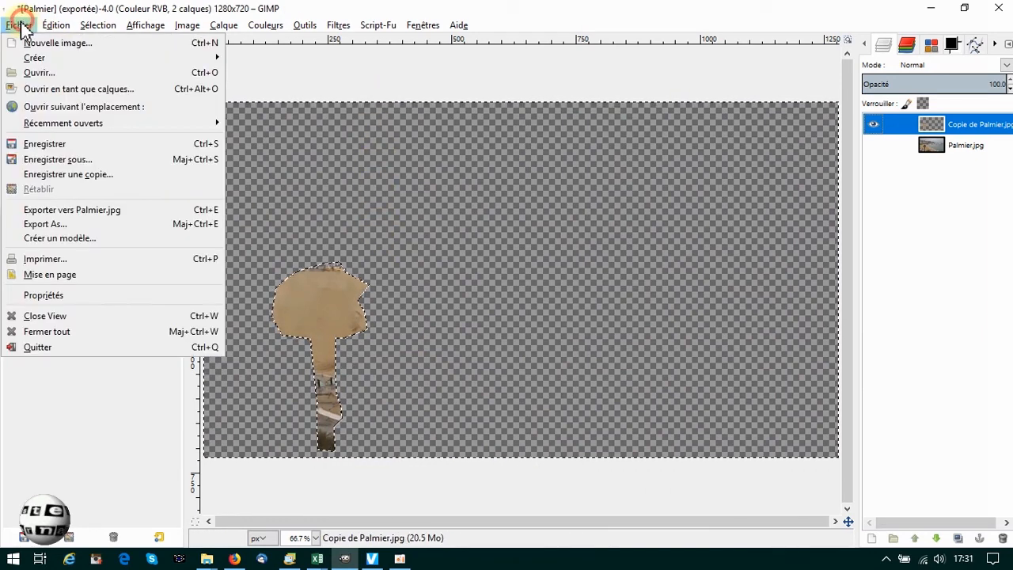
pyautogui.click(32, 224)
pyautogui.click(365, 42)
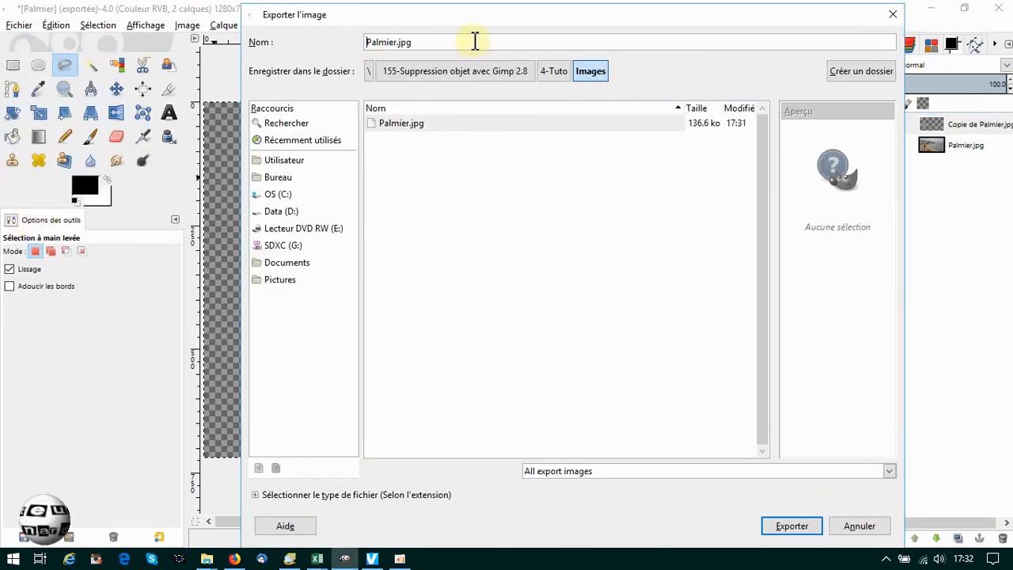
pyautogui.write('Mask')
pyautogui.click(422, 42)
pyautogui.moveTo(432, 42); pyautogui.dragTo(447, 42)
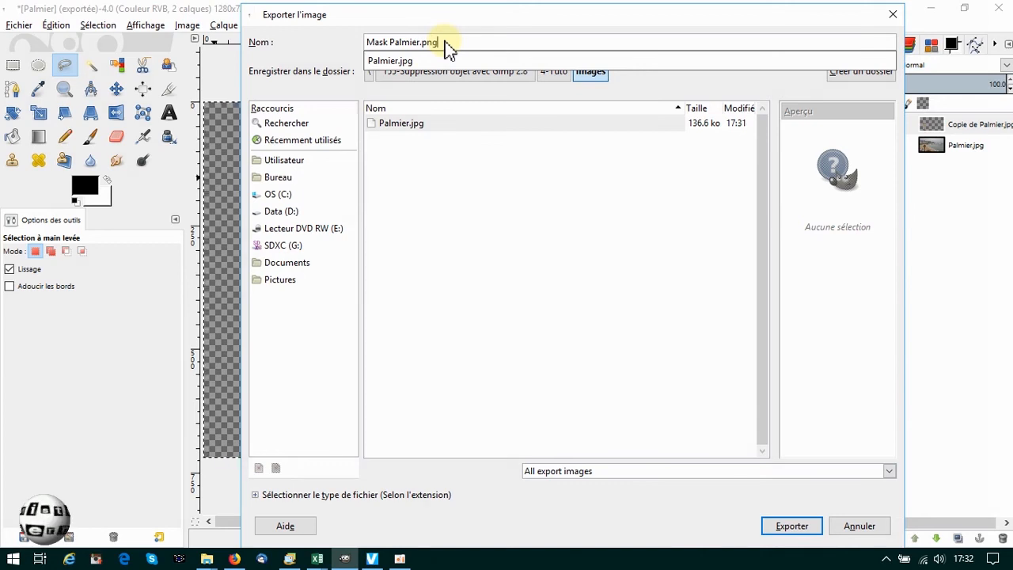
pyautogui.click(425, 45)
pyautogui.doubleClick(425, 45)
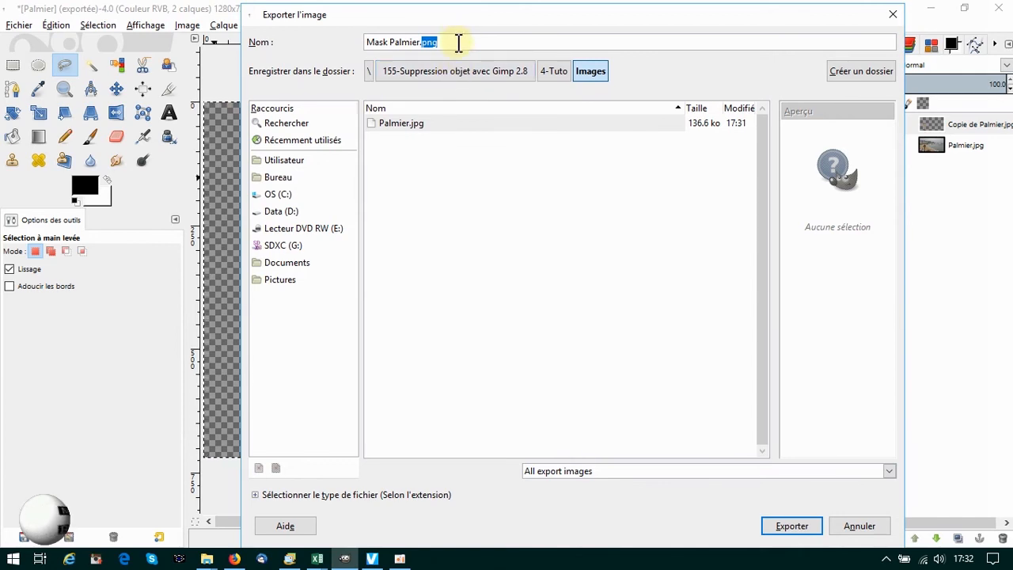
pyautogui.click(458, 43)
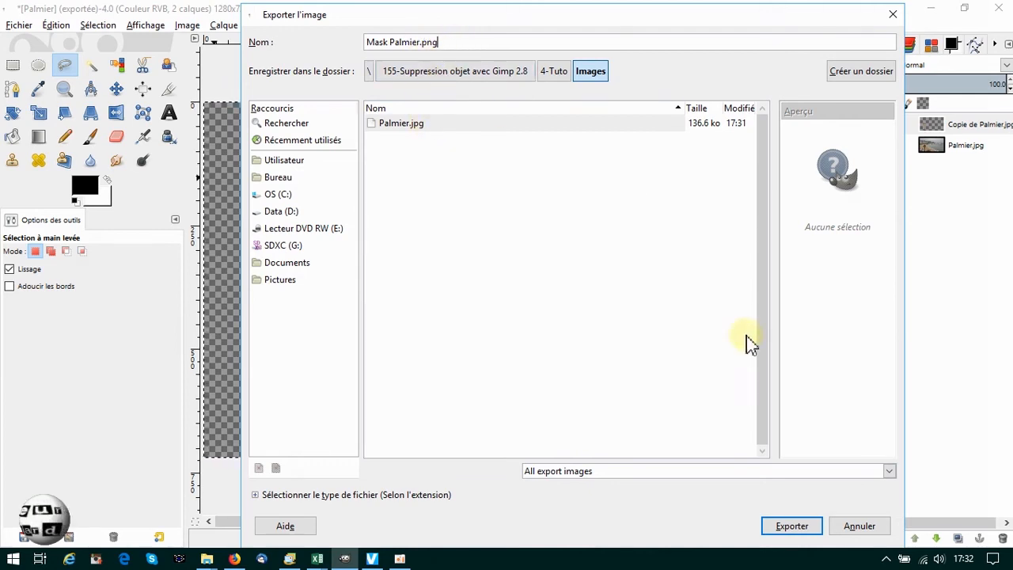
pyautogui.click(790, 525)
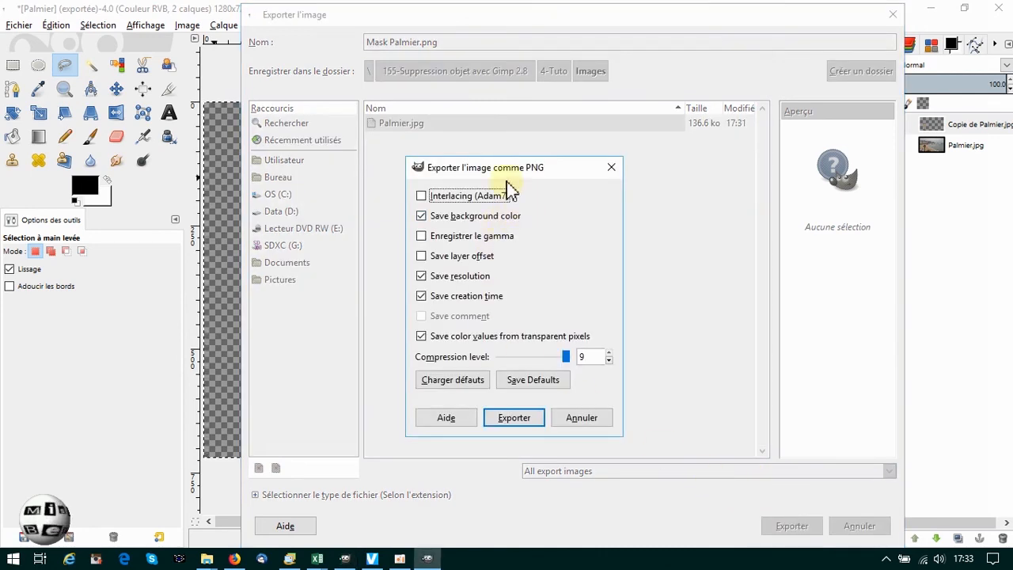
pyautogui.click(514, 418)
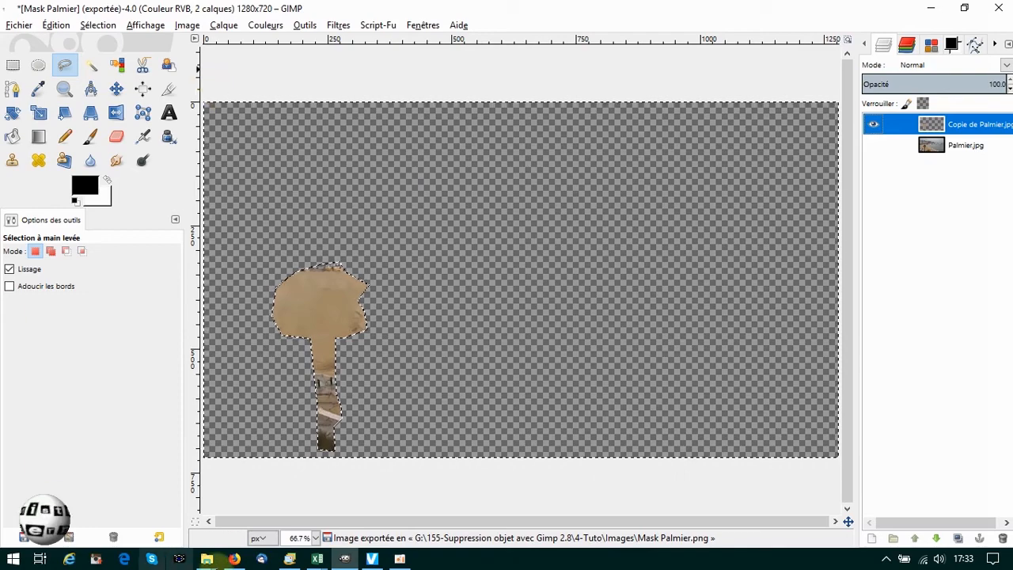
# - Switch to MAGIX Vidéo deluxe, place Mask Palmier.png at the start of track 2 beneath the webcam clip, and scrub through it to the overlay's end
pyautogui.click(370, 559)
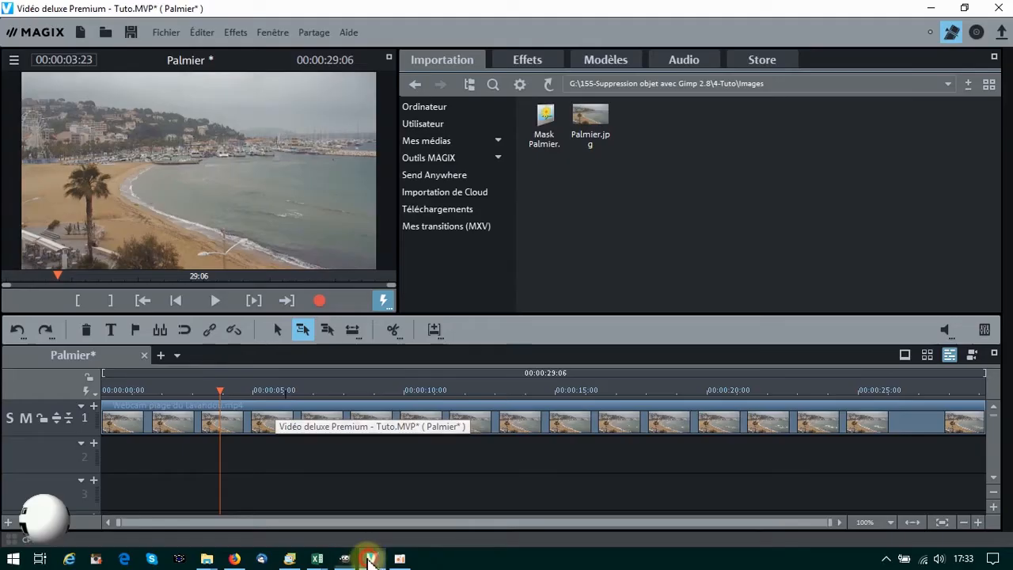
pyautogui.moveTo(544, 127); pyautogui.dragTo(111, 460)
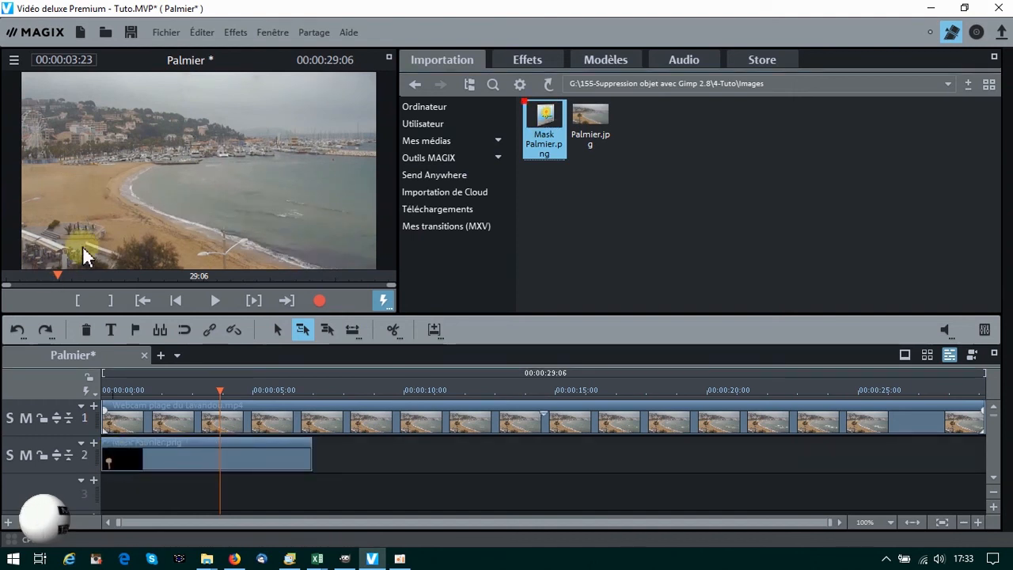
pyautogui.moveTo(218, 389); pyautogui.dragTo(312, 389)
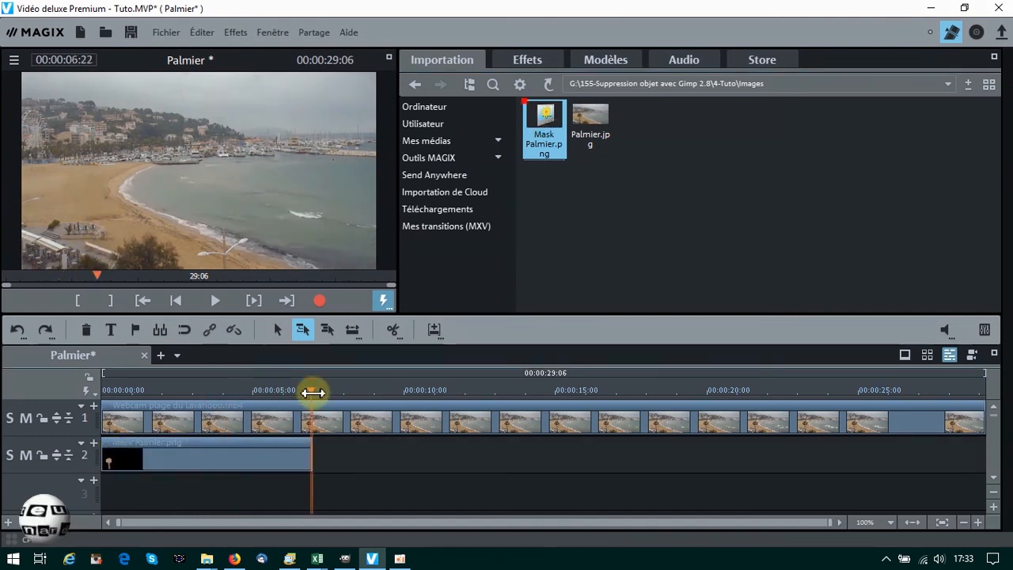
# - Set the photo display duration of Mask Palmier.png on track 2 to 00:29:06
pyautogui.click(163, 443)
pyautogui.rightClick(163, 447)
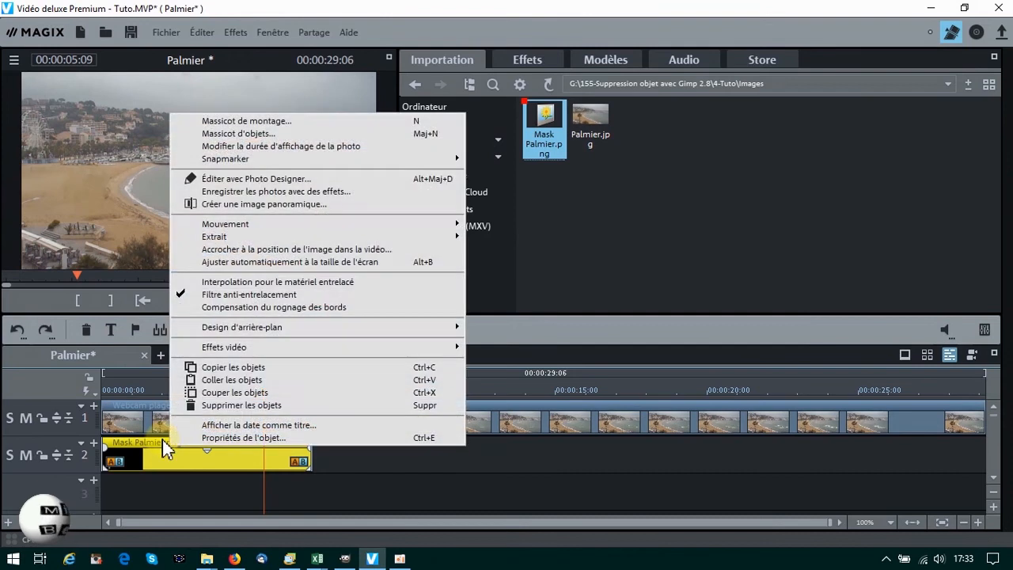
pyautogui.click(293, 149)
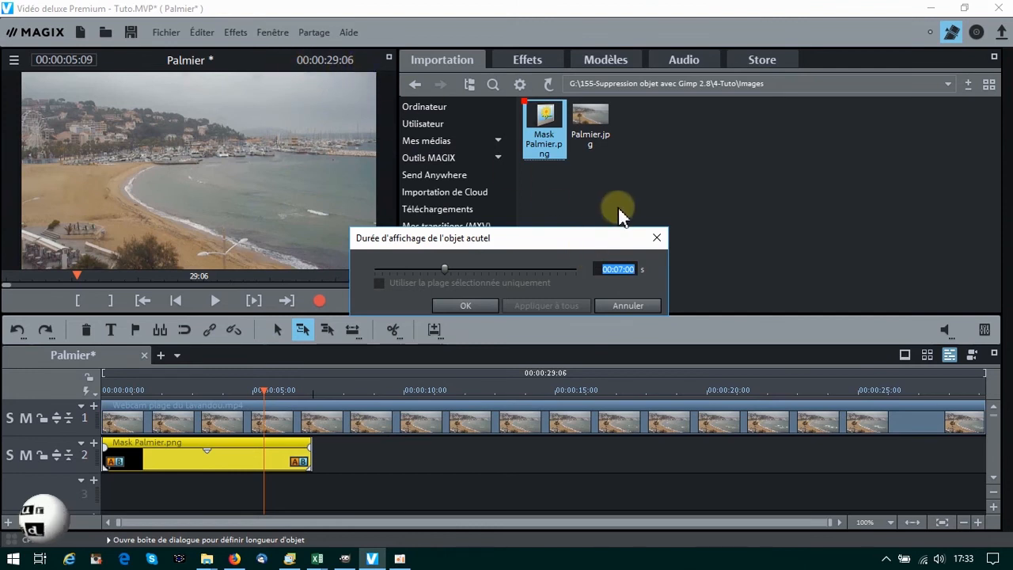
pyautogui.write('2906')
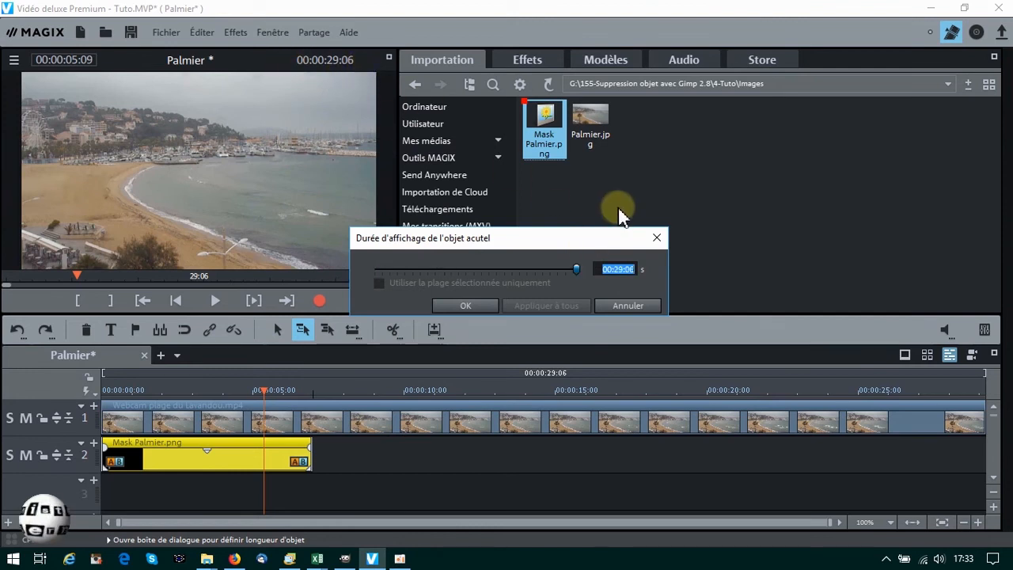
pyautogui.click(478, 302)
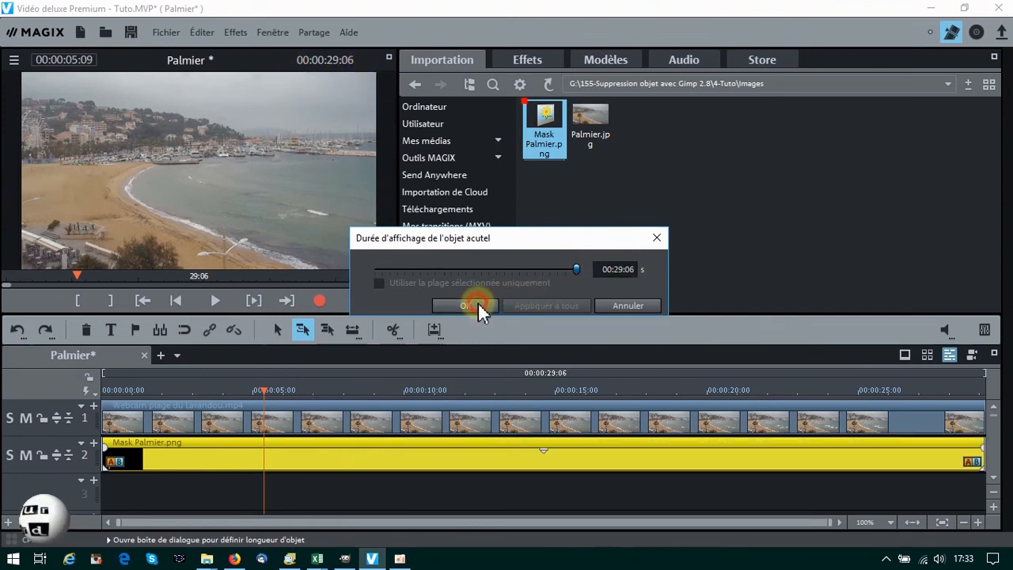
# - Enlarge the preview monitor to full size and play the masked beach video from the beginning
pyautogui.click(388, 57)
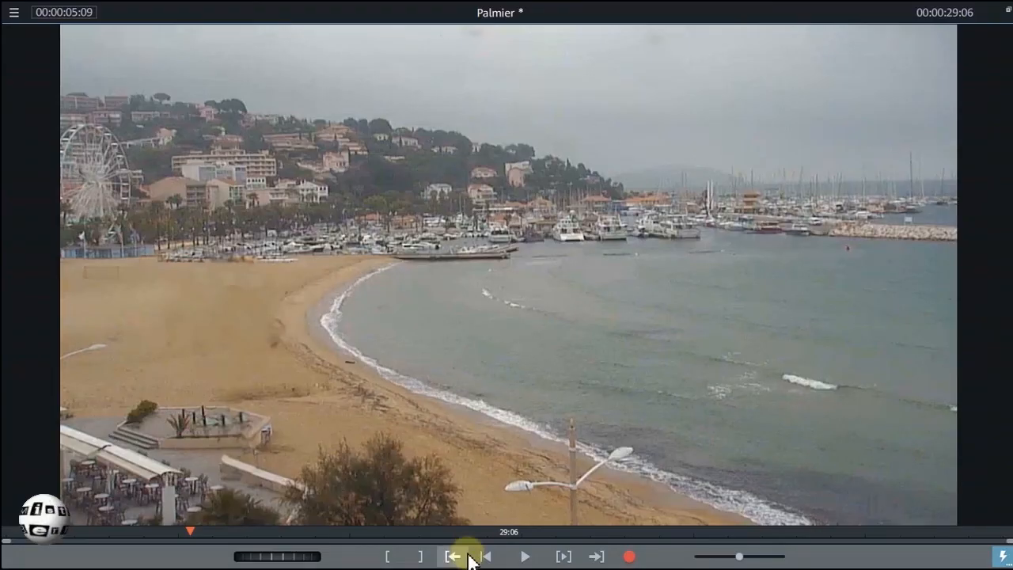
pyautogui.click(485, 556)
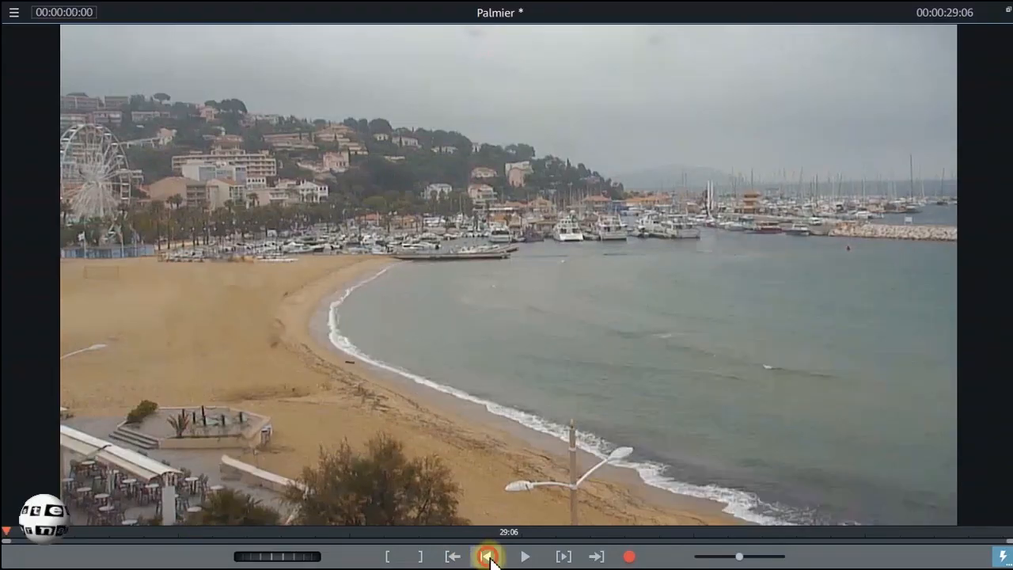
pyautogui.click(524, 556)
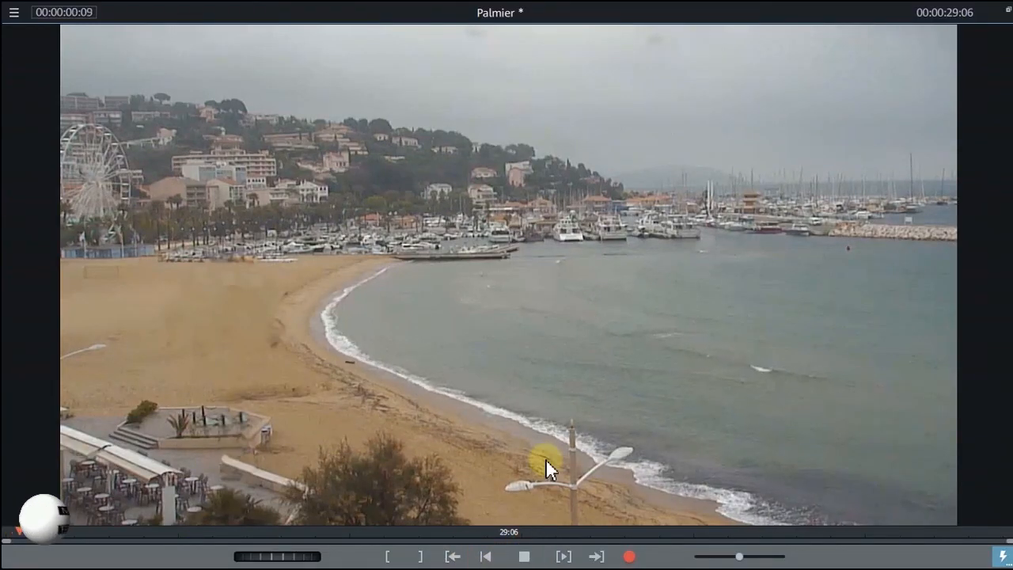